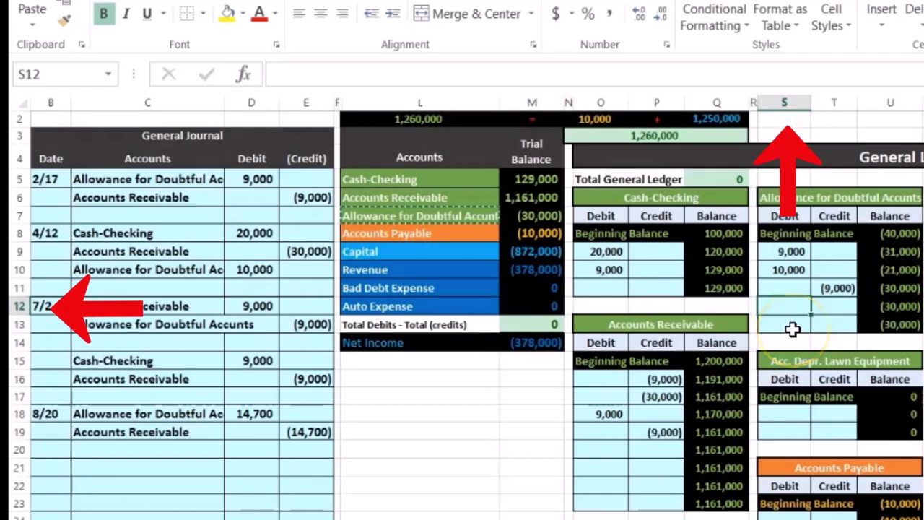
# Post the 8/20 write-off to the general ledger: =D18 in Allowance for Doubtful Accounts debit S12, =E19 in Accounts Receivable credit P20.
pyautogui.write('=')
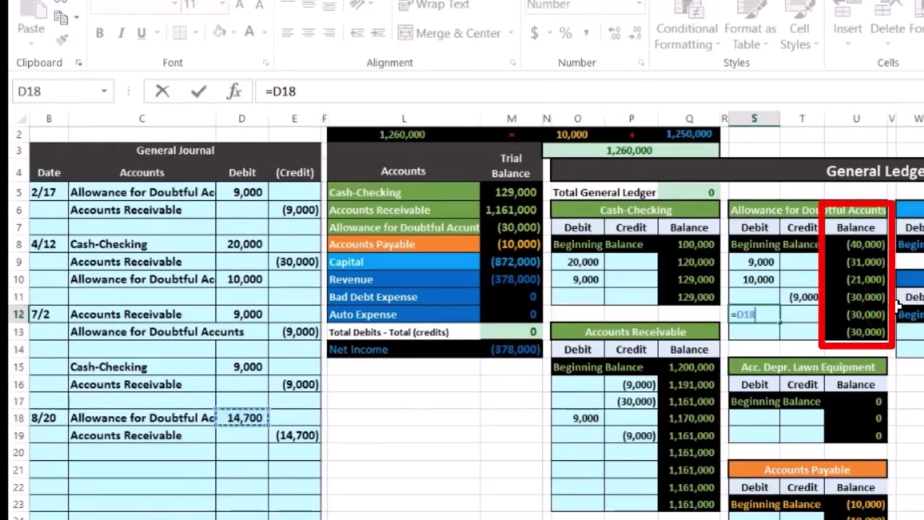
pyautogui.press('Return')
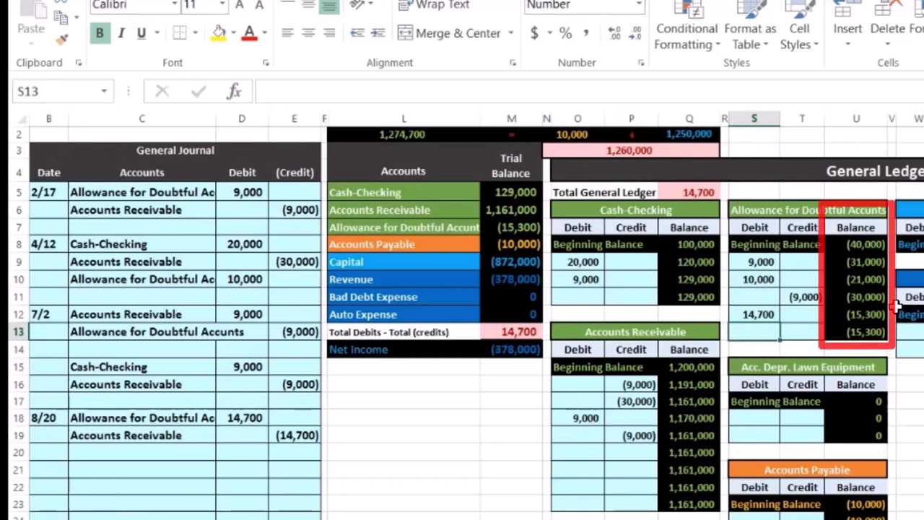
pyautogui.click(153, 435)
pyautogui.moveTo(190, 435); pyautogui.dragTo(275, 433)
pyautogui.moveTo(361, 209)
pyautogui.mouseDown()
pyautogui.moveTo(544, 209)
pyautogui.moveTo(499, 208)
pyautogui.mouseUp()
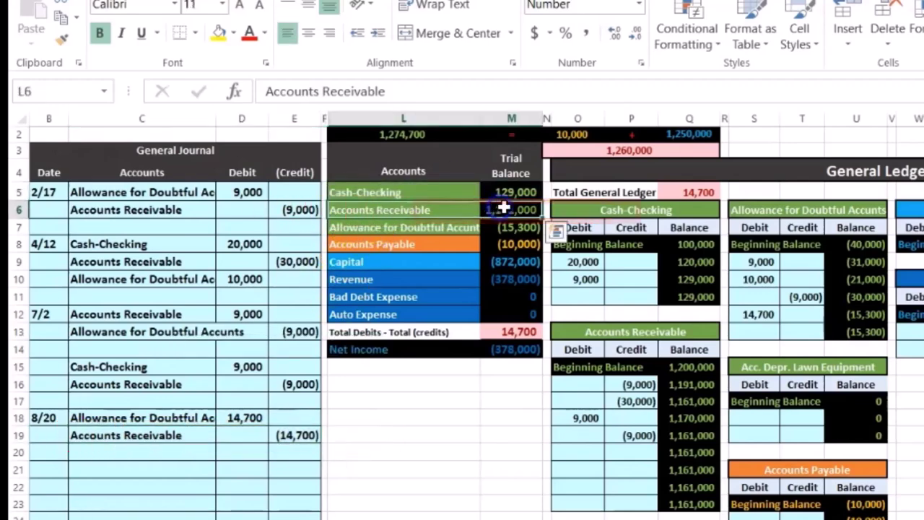
pyautogui.click(635, 453)
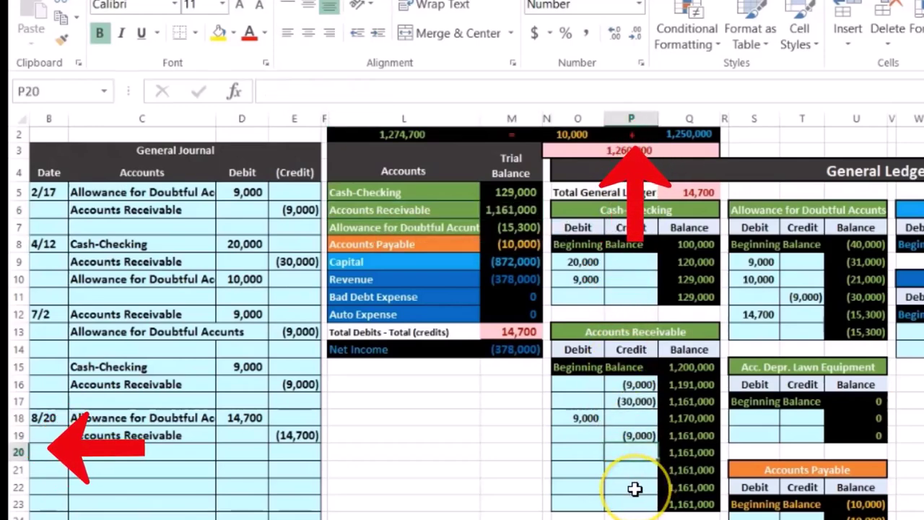
pyautogui.write('=')
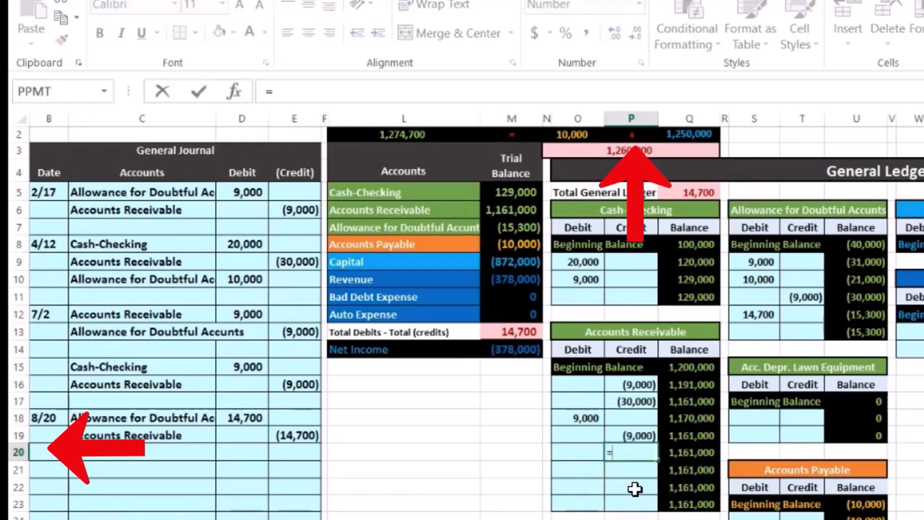
pyautogui.click(301, 433)
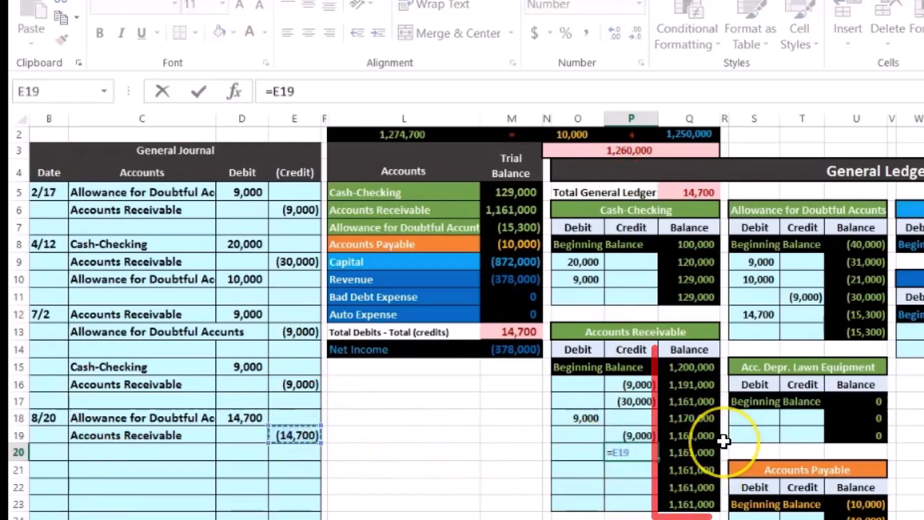
pyautogui.press('Return')
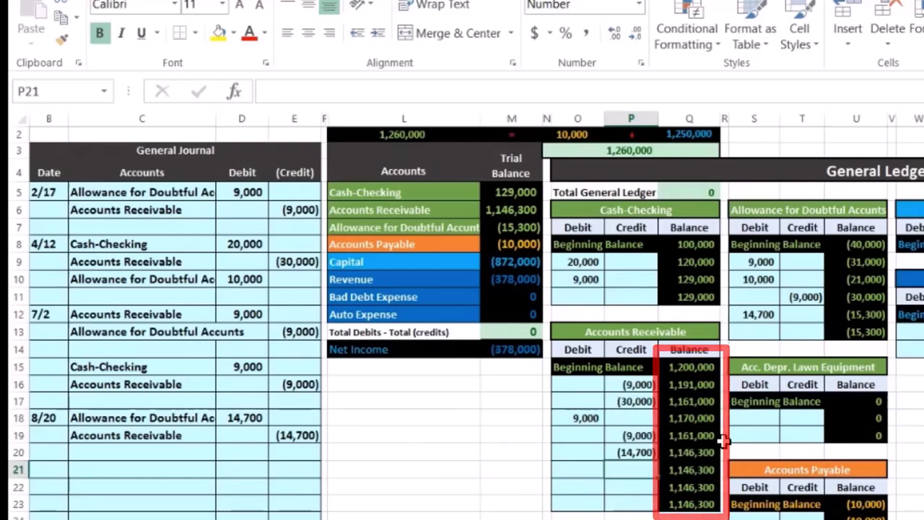
pyautogui.click(607, 451)
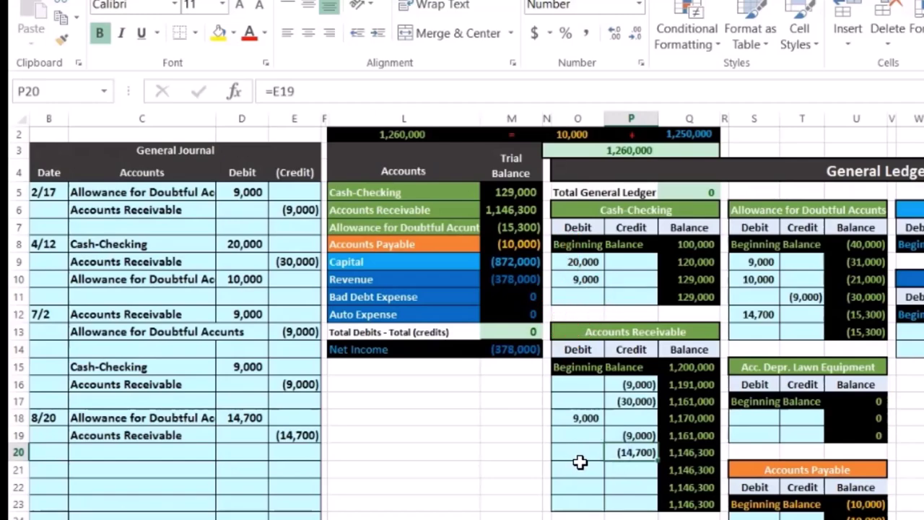
# In the accounts receivable subsidiary ledger, enter -6700 as P Co's credit in X37 to write off its balance.
pyautogui.scroll(-1, 579, 462)
pyautogui.scroll(-4, 580, 461)
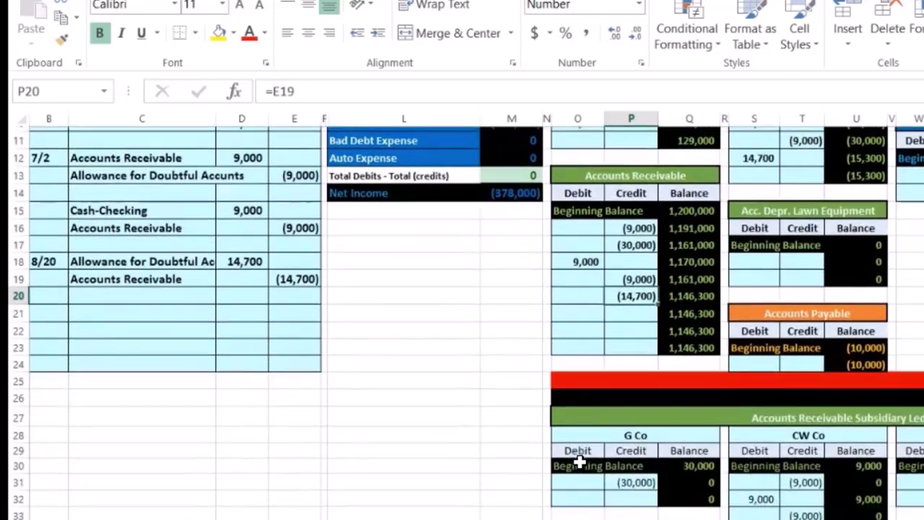
pyautogui.hscroll(5, 476, 316)
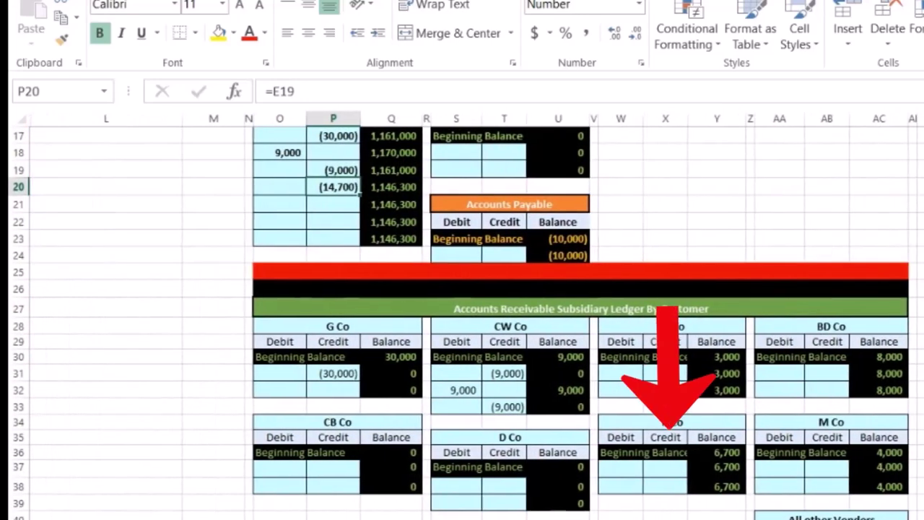
pyautogui.click(658, 466)
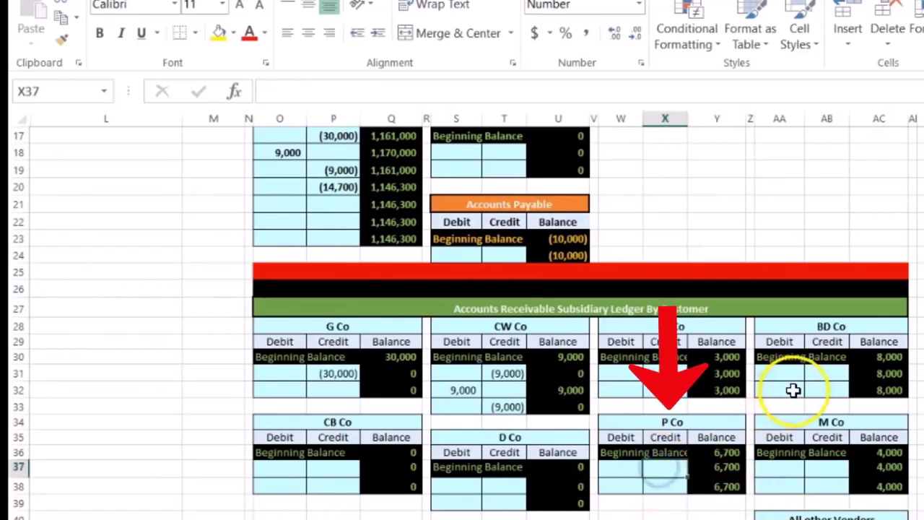
pyautogui.click(825, 374)
pyautogui.scroll(1, 713, 409)
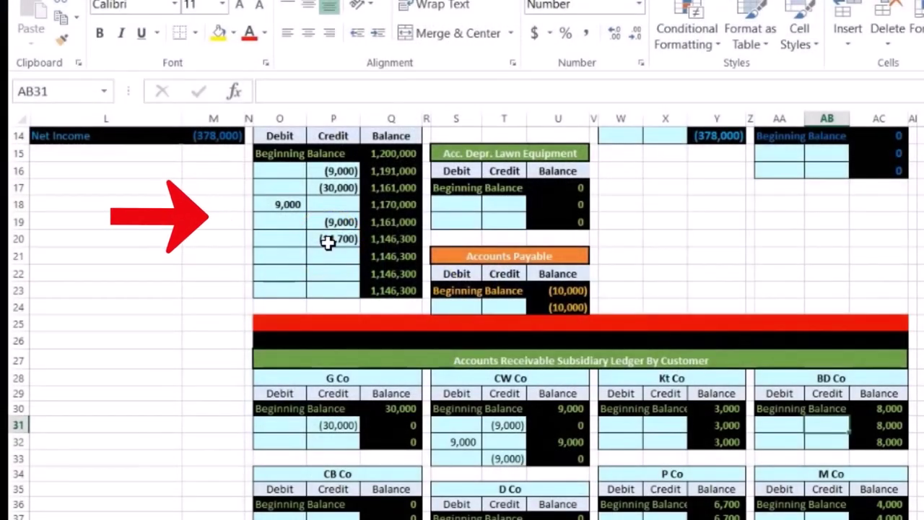
pyautogui.click(667, 514)
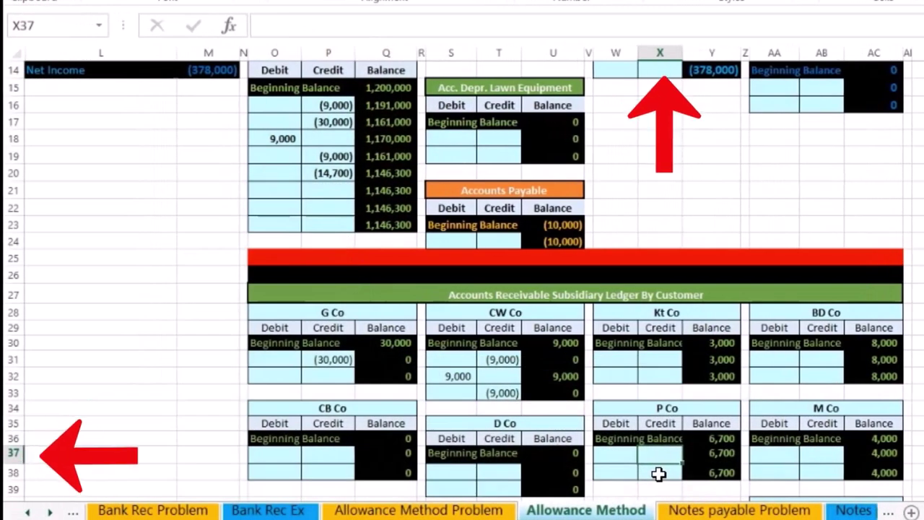
pyautogui.write('-6700')
pyautogui.press('Return')
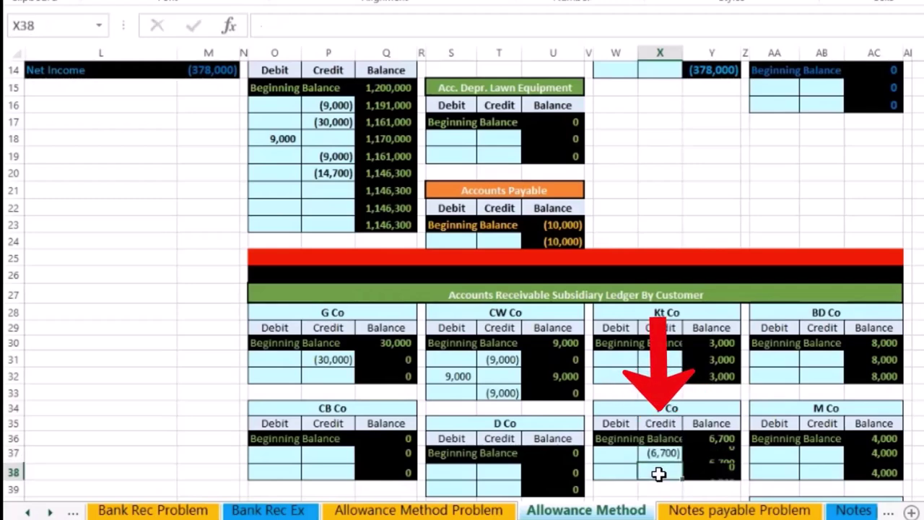
pyautogui.click(719, 471)
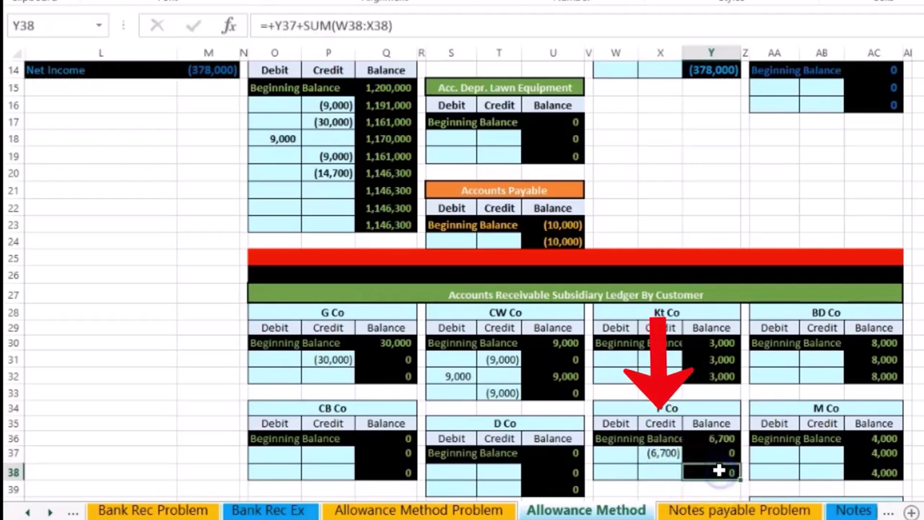
# Enter -8000 as BD Co's credit in AB31 of the subsidiary ledger to write off its balance.
pyautogui.click(823, 356)
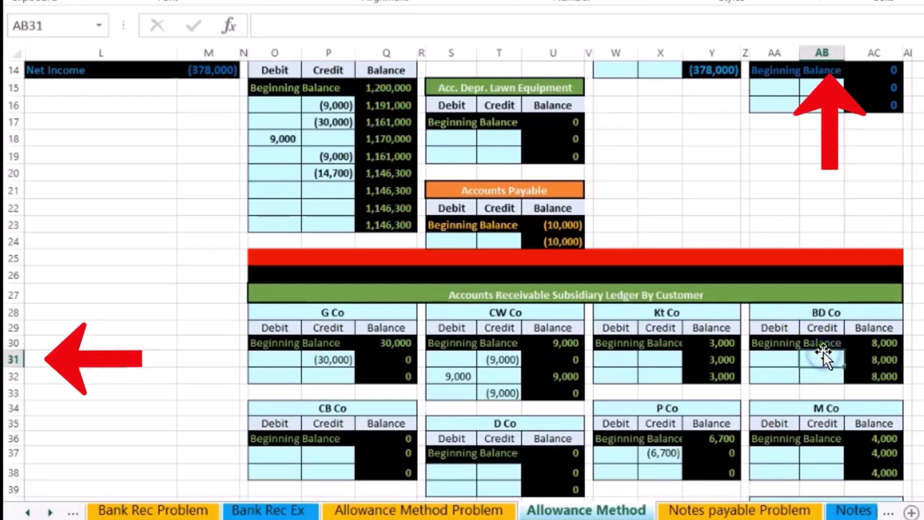
pyautogui.write('-800')
pyautogui.write('0')
pyautogui.press('Return')
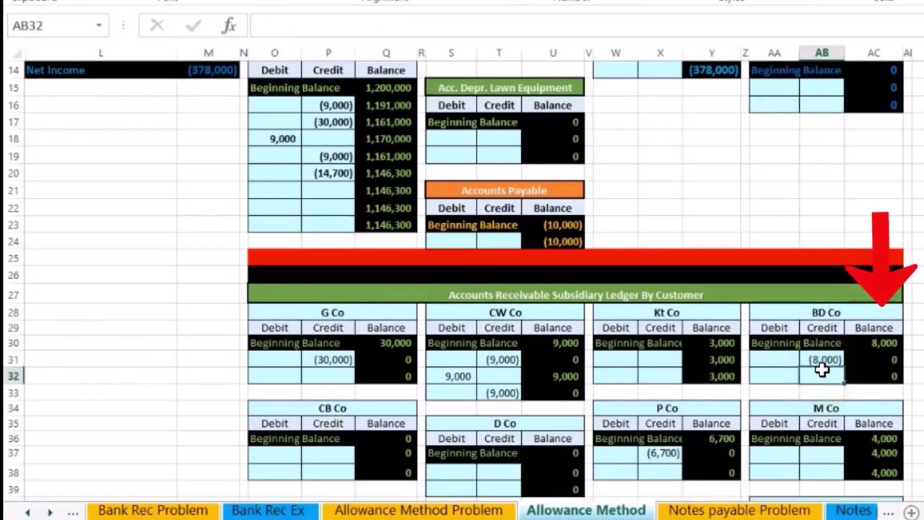
# Check the combined sum of the BD Co and P Co credits against the 8/20 posting in the Accounts Receivable ledger.
pyautogui.click(820, 356)
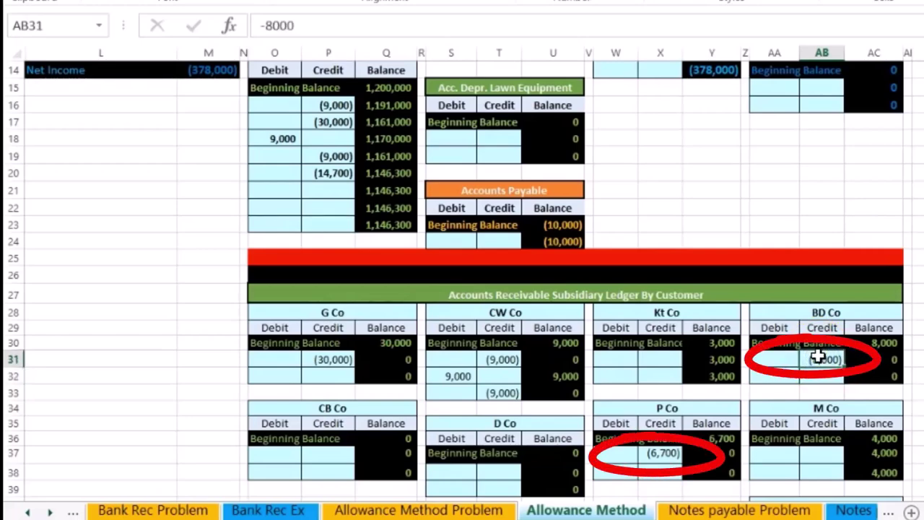
pyautogui.keyDown('ctrl'); pyautogui.click(663, 453); pyautogui.keyUp('ctrl')
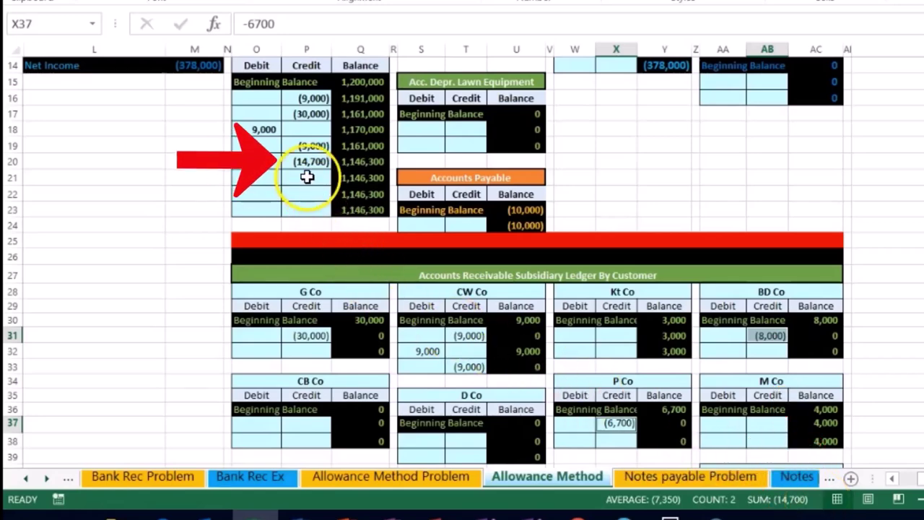
pyautogui.click(870, 351)
# Examine the subsidiary ledger total's formula in U42 and compare the total with the Accounts Receivable ledger and trial balance amounts.
pyautogui.scroll(-2, 908, 365)
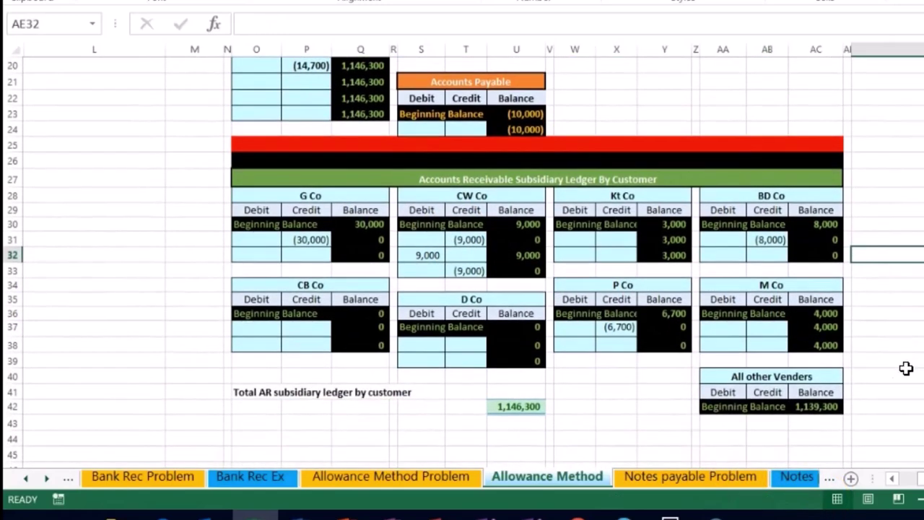
pyautogui.doubleClick(506, 405)
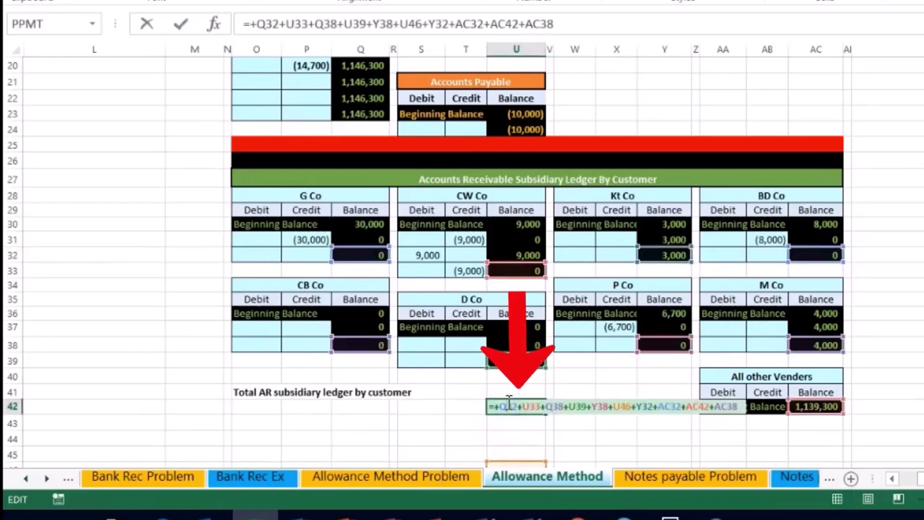
pyautogui.press('Return')
pyautogui.click(507, 403)
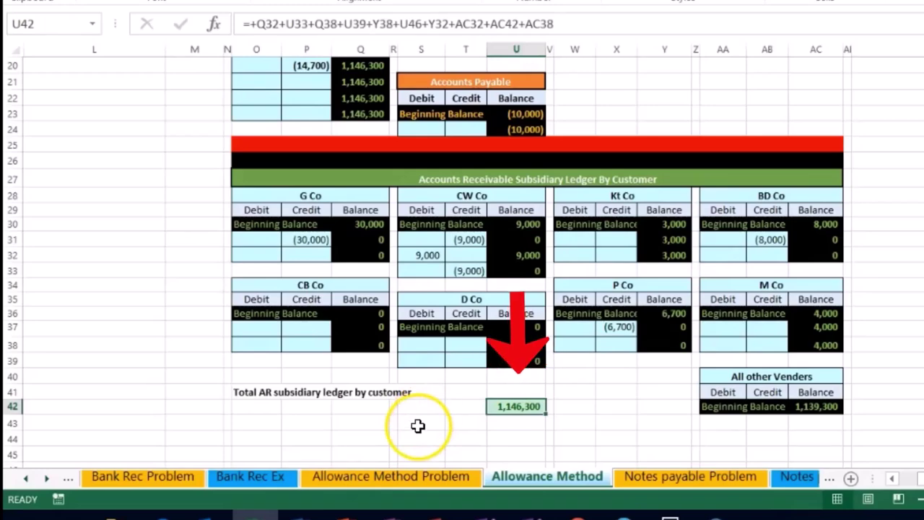
pyautogui.click(416, 181)
pyautogui.scroll(1, 370, 289)
pyautogui.scroll(3, 370, 289)
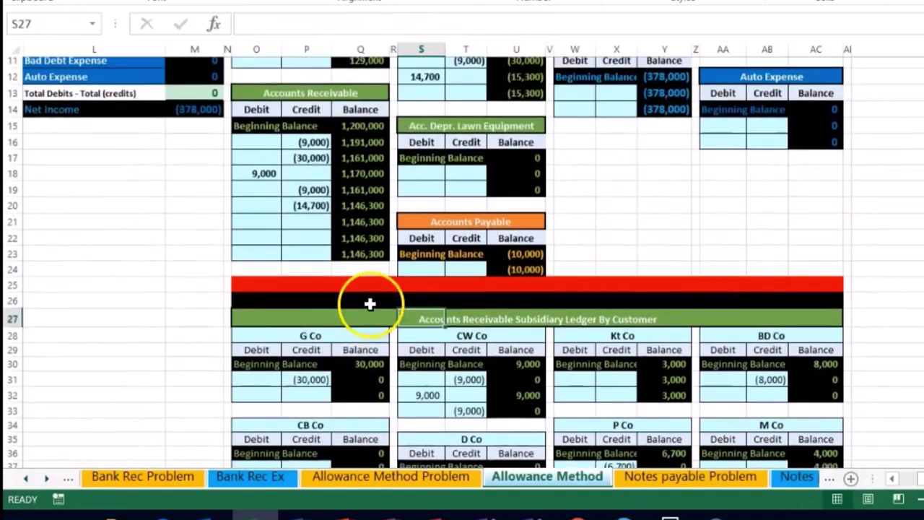
pyautogui.click(299, 212)
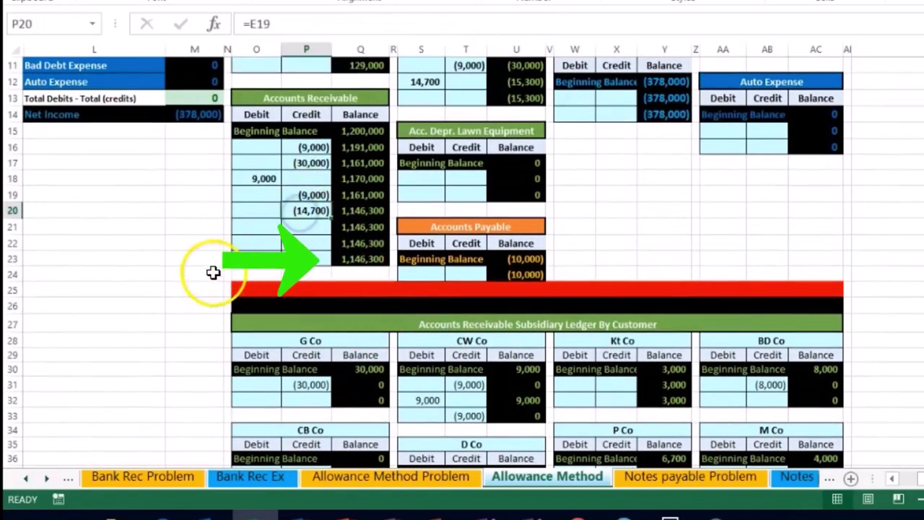
pyautogui.click(358, 259)
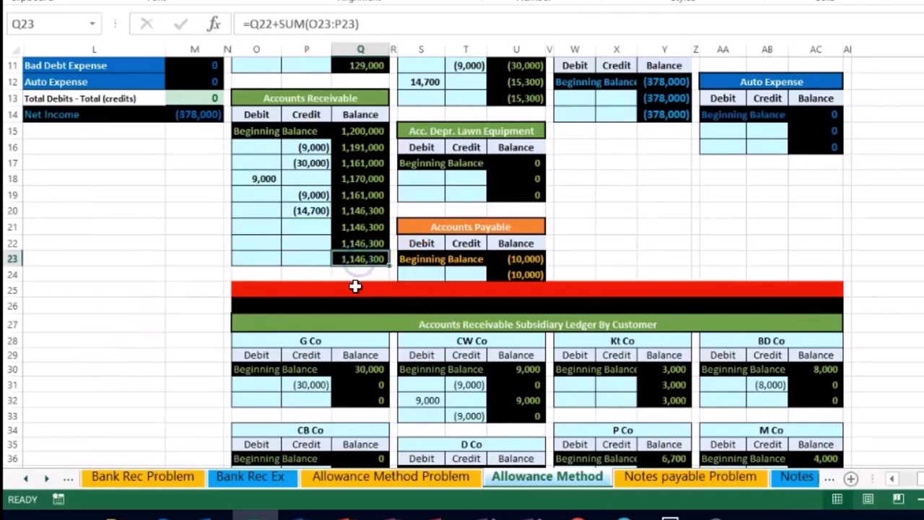
pyautogui.scroll(3, 355, 286)
pyautogui.click(195, 134)
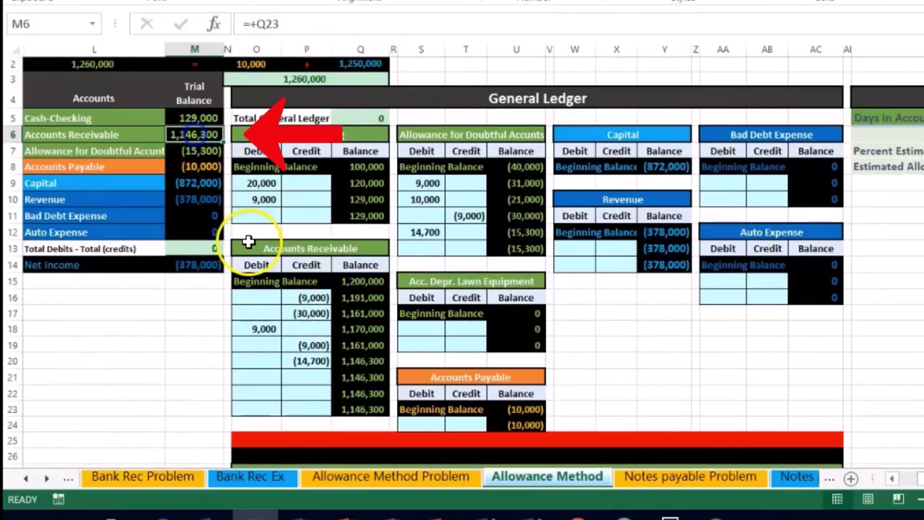
# Start the year-end adjusting entry in the general journal by entering the date 12/31 in B21.
pyautogui.press('Left')
pyautogui.press('Home')
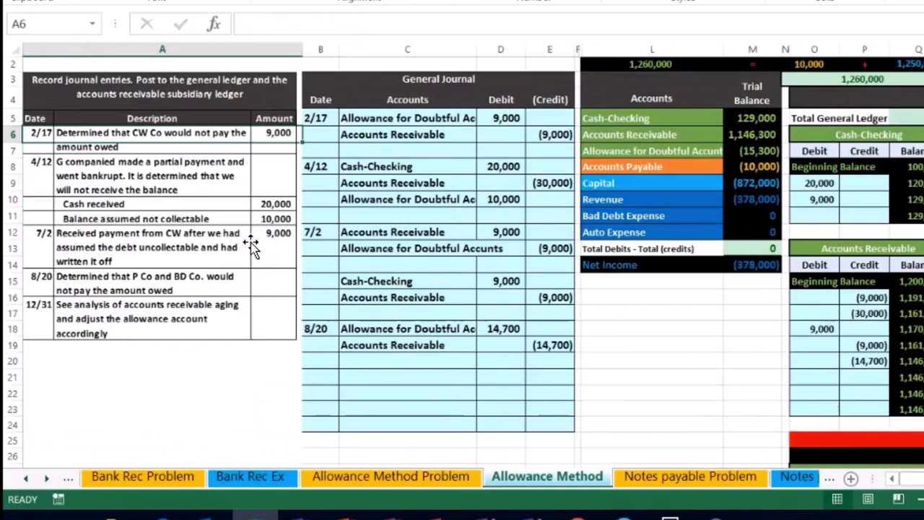
pyautogui.click(317, 372)
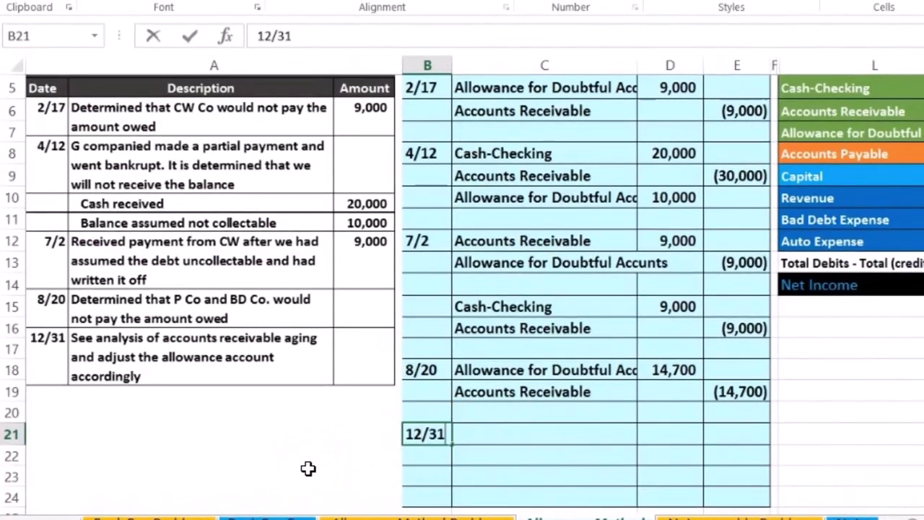
pyautogui.press('Return')
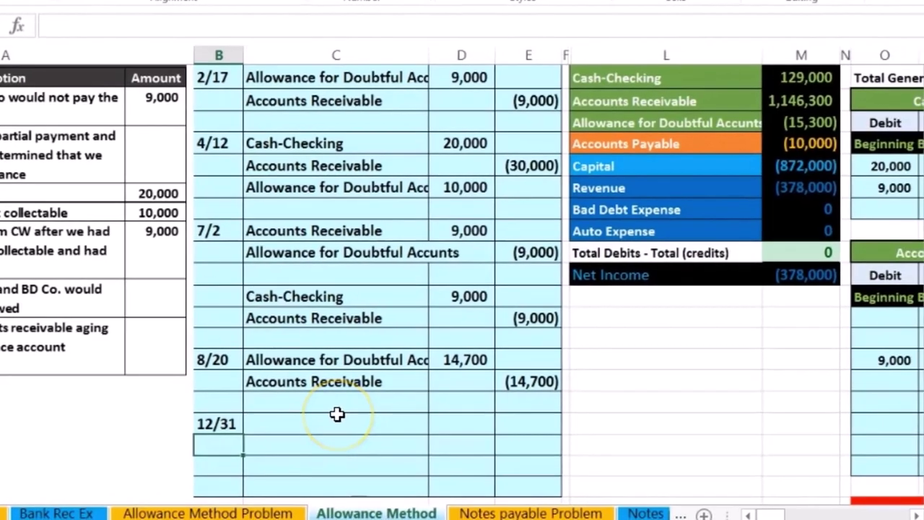
# Review the trial balance amounts for Revenue, Accounts Receivable, Allowance for Doubtful Accounts and Bad Debt Expense.
pyautogui.click(610, 190)
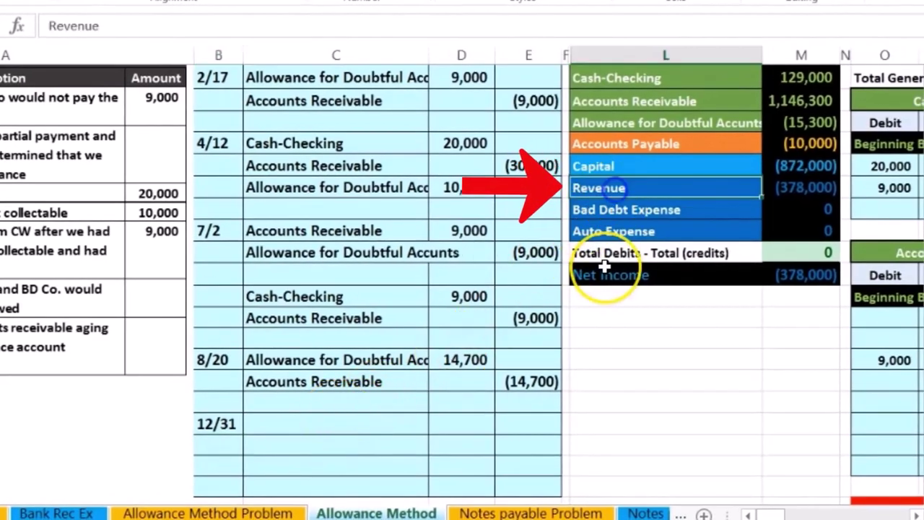
pyautogui.press('Right')
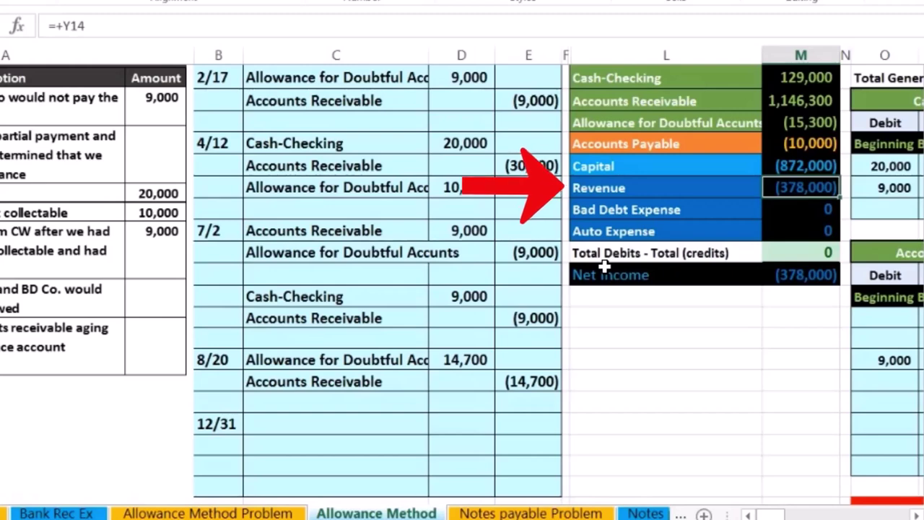
pyautogui.click(711, 101)
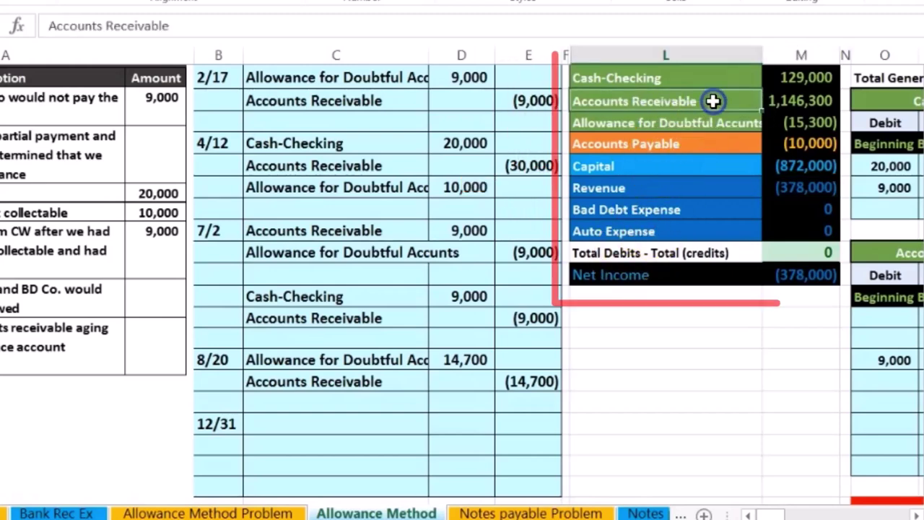
pyautogui.click(784, 101)
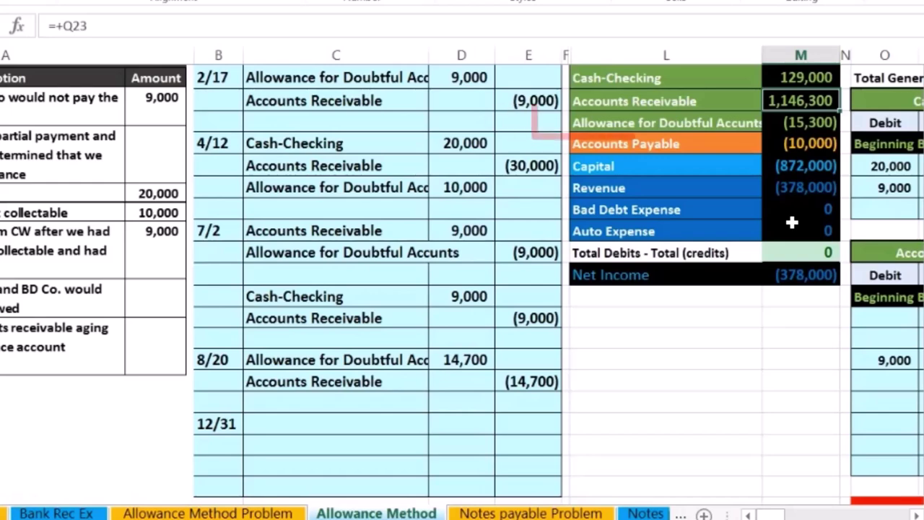
pyautogui.click(772, 122)
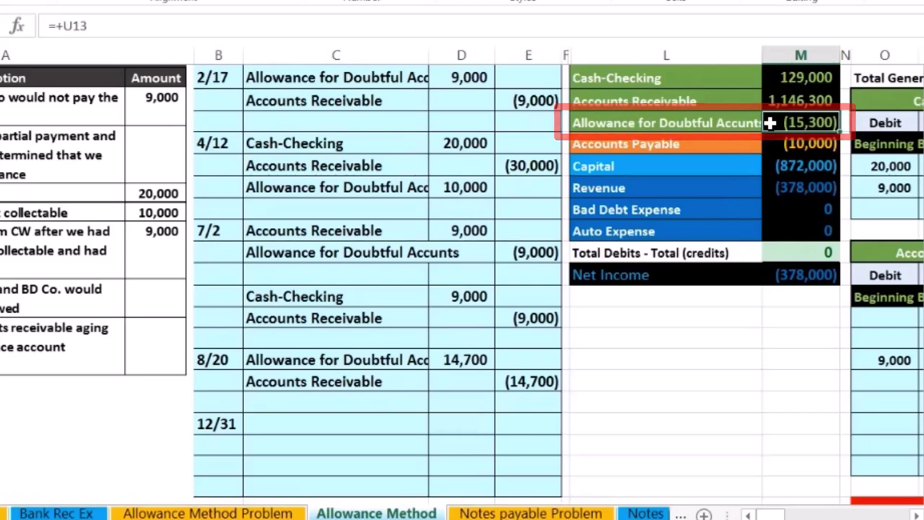
pyautogui.click(772, 214)
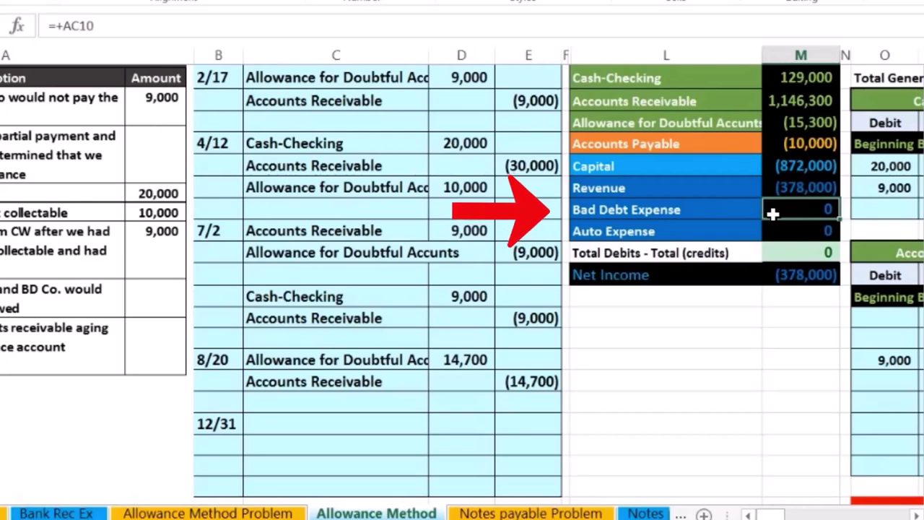
# Review the Allowance for Doubtful Accounts amount in the trial balance and the beginning balance in its general ledger account.
pyautogui.click(772, 123)
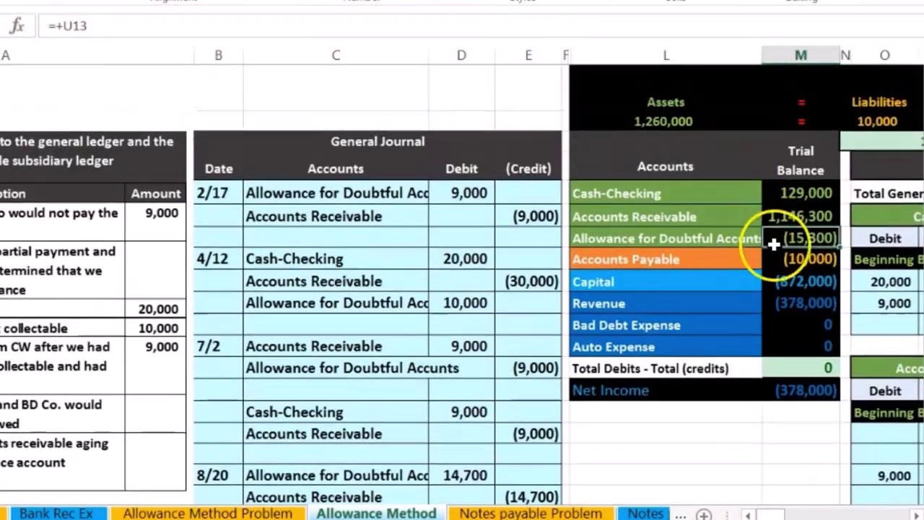
pyautogui.press('Right')
pyautogui.press('Right')
pyautogui.press('Right')
pyautogui.press('Right')
pyautogui.press('Right')
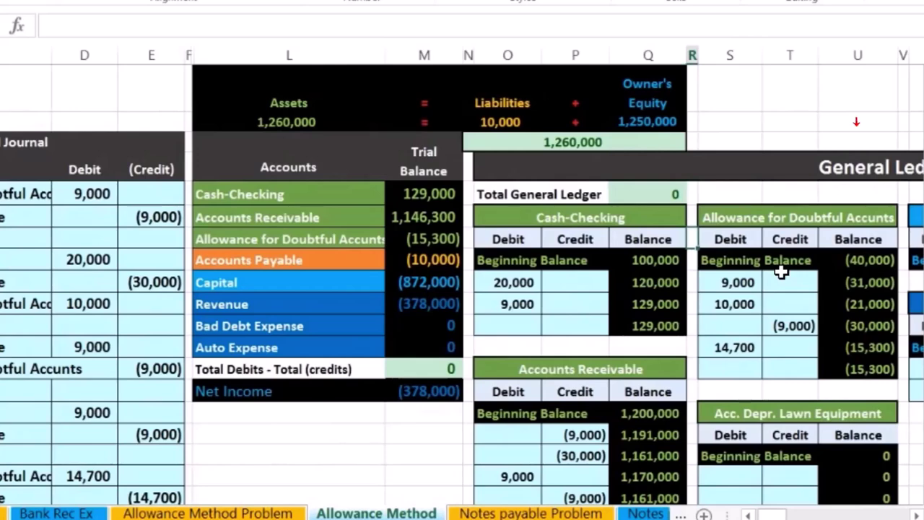
pyautogui.click(862, 259)
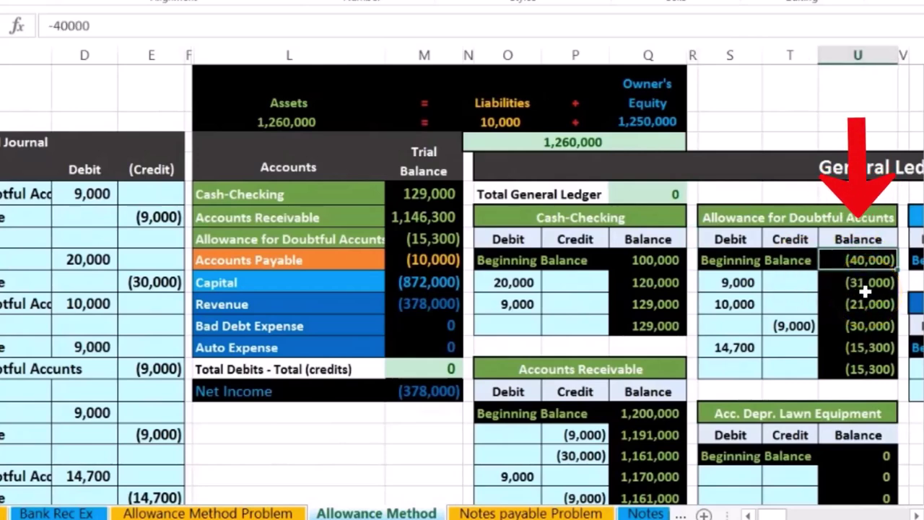
pyautogui.click(442, 240)
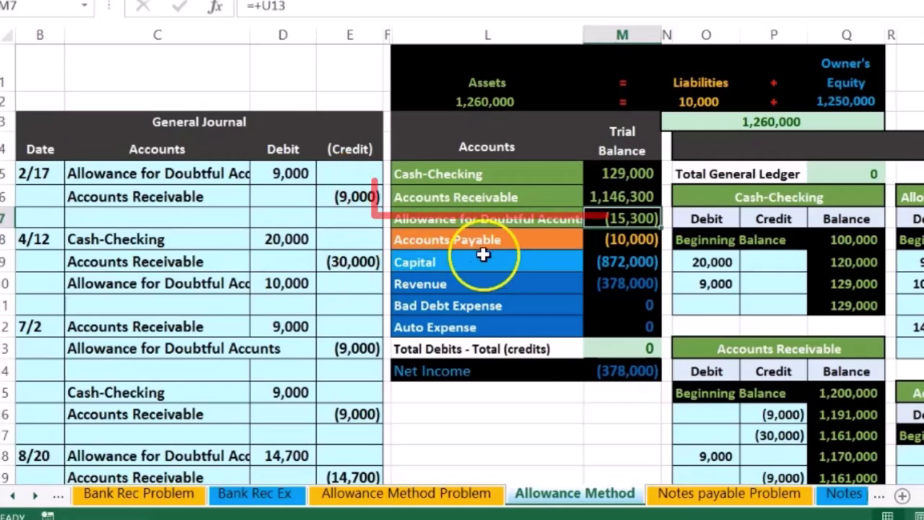
# Compare the Accounts Receivable and Allowance for Doubtful Accounts amounts in the trial balance.
pyautogui.click(599, 196)
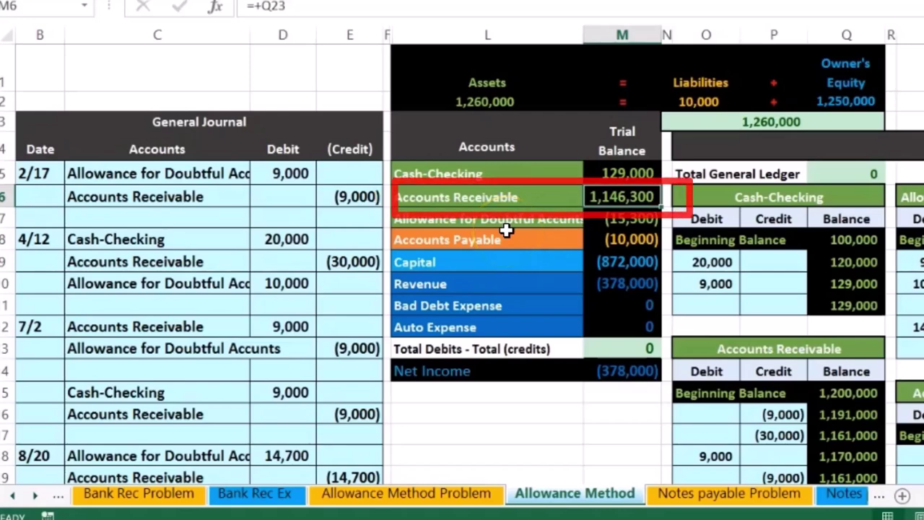
pyautogui.click(586, 218)
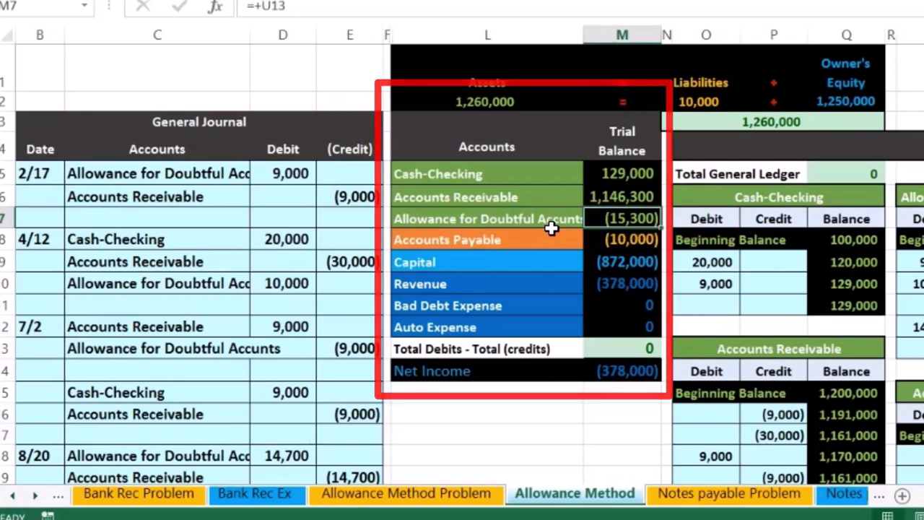
pyautogui.press('Right')
pyautogui.press('Right')
pyautogui.press('Right')
pyautogui.press('Right')
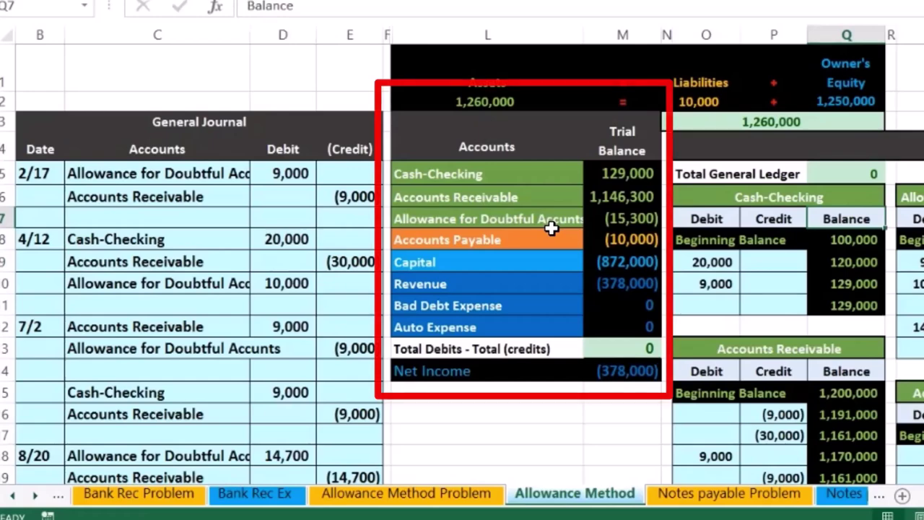
pyautogui.moveTo(374, 204); pyautogui.dragTo(587, 222)
pyautogui.click(587, 222)
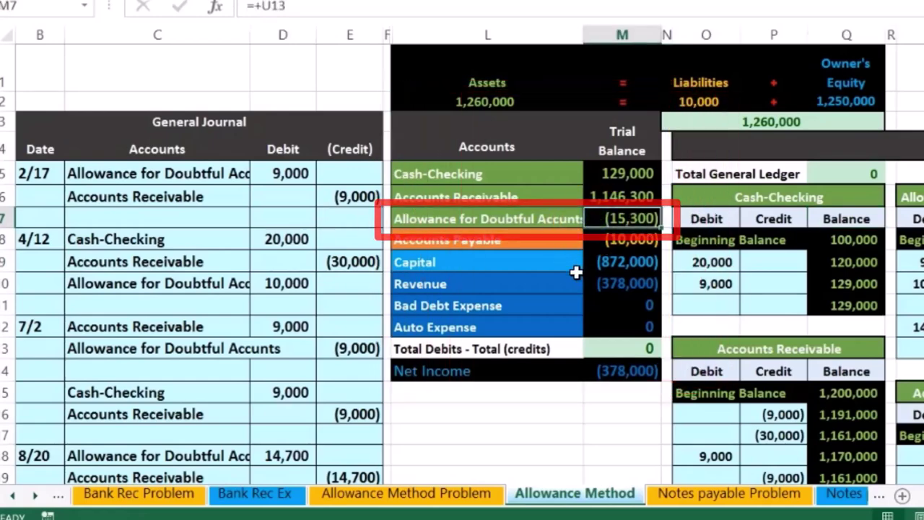
pyautogui.press('Right')
pyautogui.press('Right')
pyautogui.press('Right')
pyautogui.press('Right')
pyautogui.press('Right')
pyautogui.press('Right')
pyautogui.press('Right')
pyautogui.press('Right')
pyautogui.press('Right')
pyautogui.press('Right')
pyautogui.press('Right')
pyautogui.press('Right')
pyautogui.press('Right')
pyautogui.press('Right')
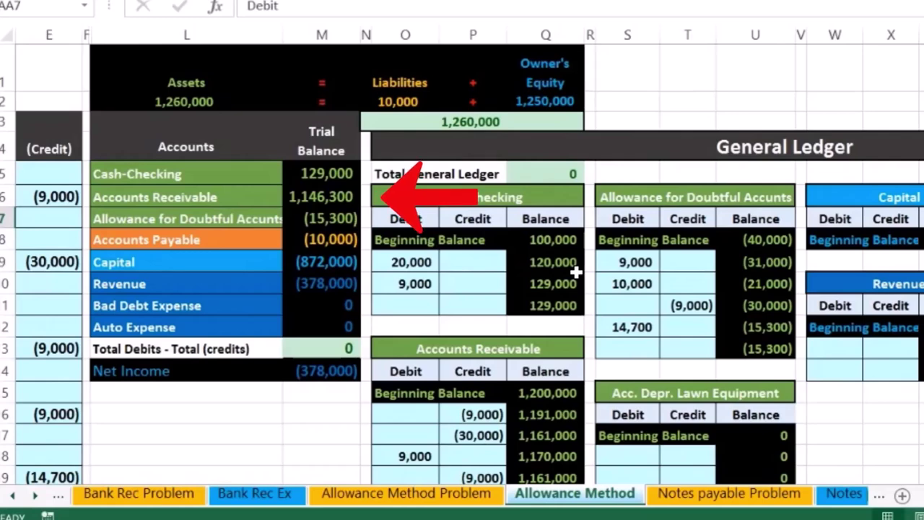
pyautogui.click(350, 197)
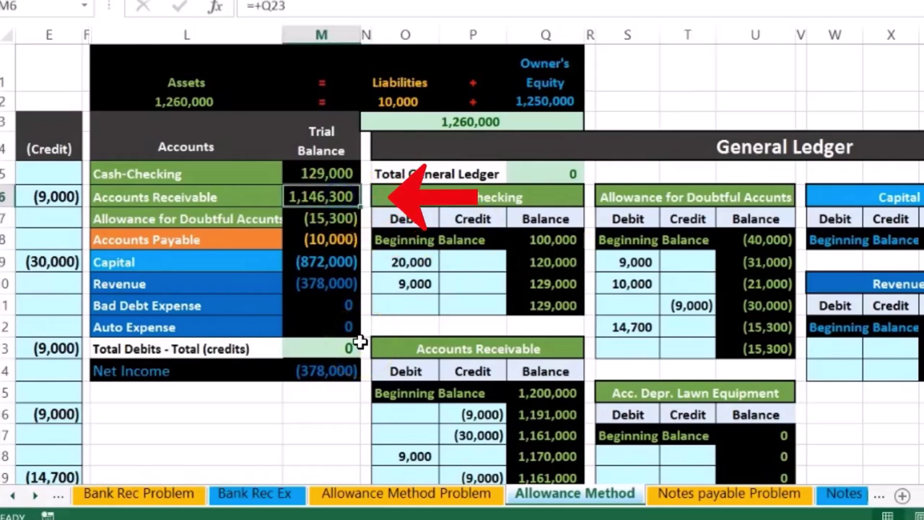
# Examine the receivable amounts in each age bracket of the Account Receivable Aging table and their total.
pyautogui.press('Right')
pyautogui.press('Right')
pyautogui.press('Right')
pyautogui.press('Right')
pyautogui.press('Right')
pyautogui.press('Right')
pyautogui.press('Right')
pyautogui.press('Right')
pyautogui.press('Right')
pyautogui.press('Right')
pyautogui.press('Right')
pyautogui.press('Right')
pyautogui.press('Right')
pyautogui.press('Right')
pyautogui.press('Right')
pyautogui.press('Right')
pyautogui.press('Right')
pyautogui.press('Right')
pyautogui.press('Right')
pyautogui.press('Right')
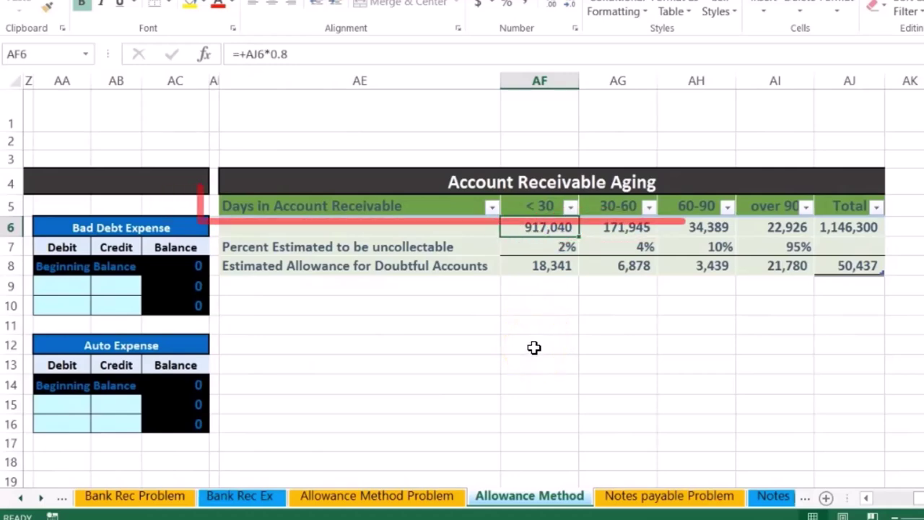
pyautogui.press('Right')
pyautogui.press('Right')
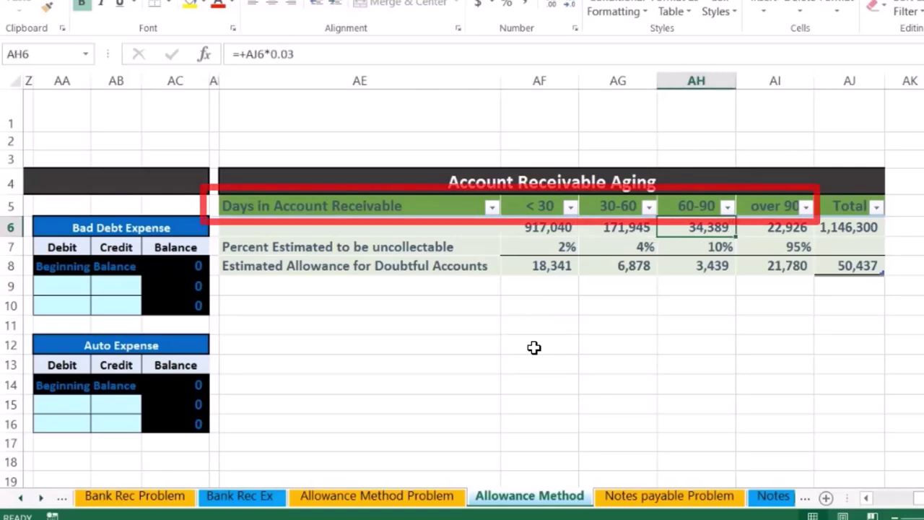
pyautogui.press('Right')
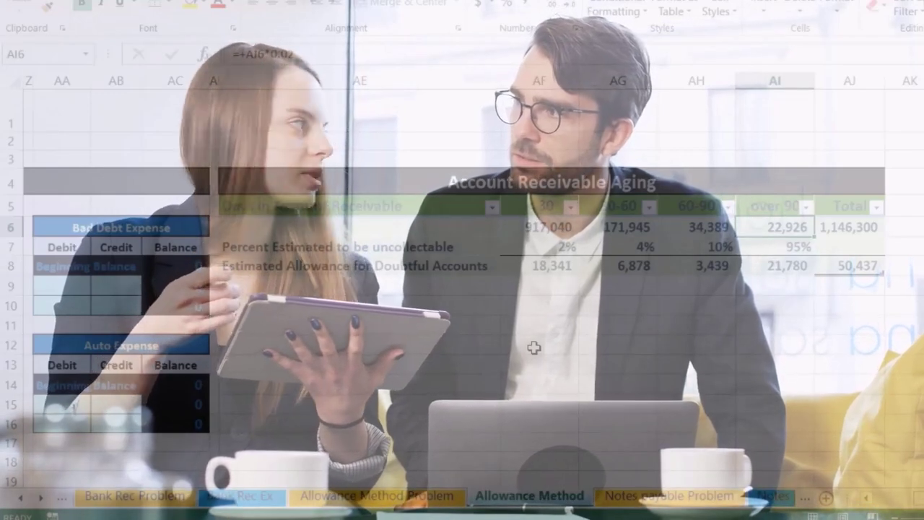
pyautogui.press('Right')
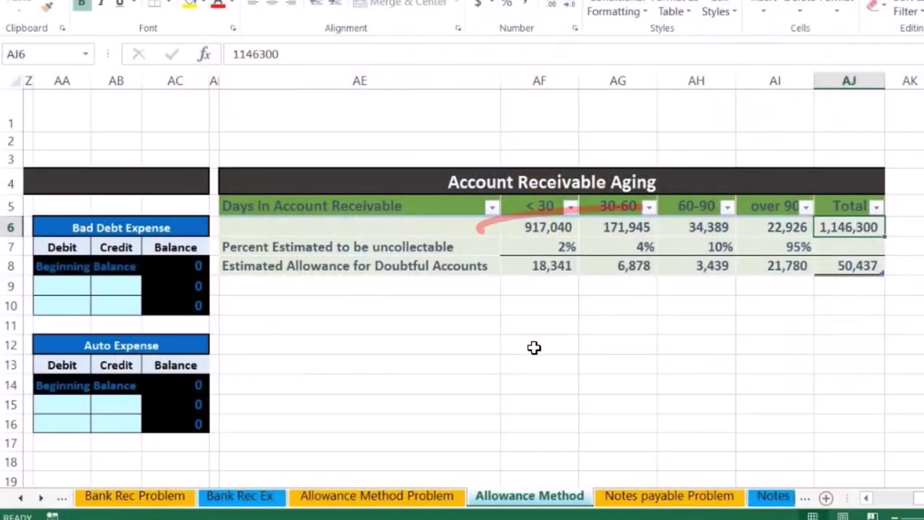
pyautogui.moveTo(553, 225); pyautogui.dragTo(763, 223)
pyautogui.click(849, 227)
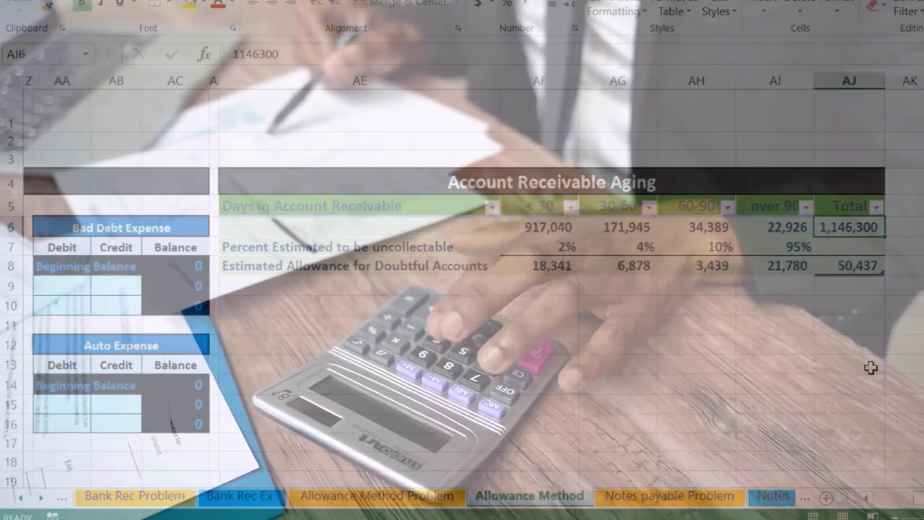
# Review the percentages estimated to be uncollectable for each age bracket in row 7 of the aging table.
pyautogui.press('Down')
pyautogui.press('Left')
pyautogui.press('Left')
pyautogui.press('Left')
pyautogui.press('Left')
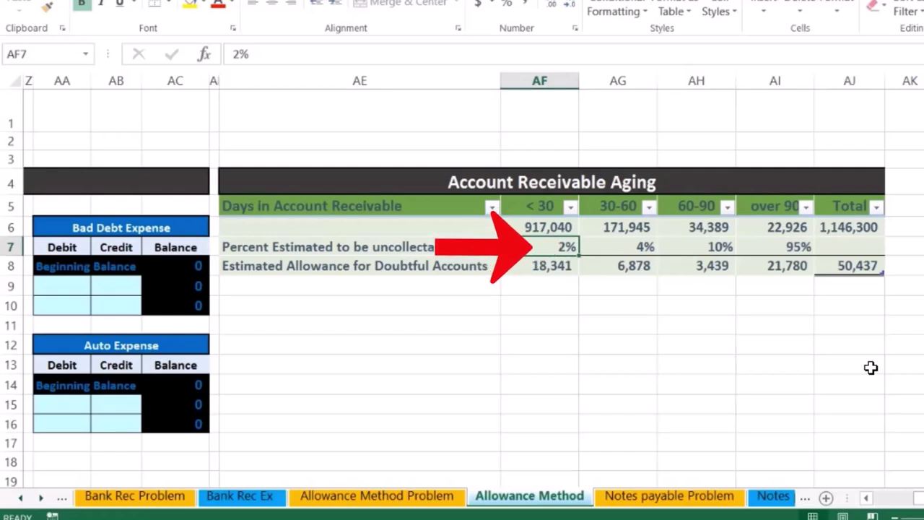
pyautogui.press('Right')
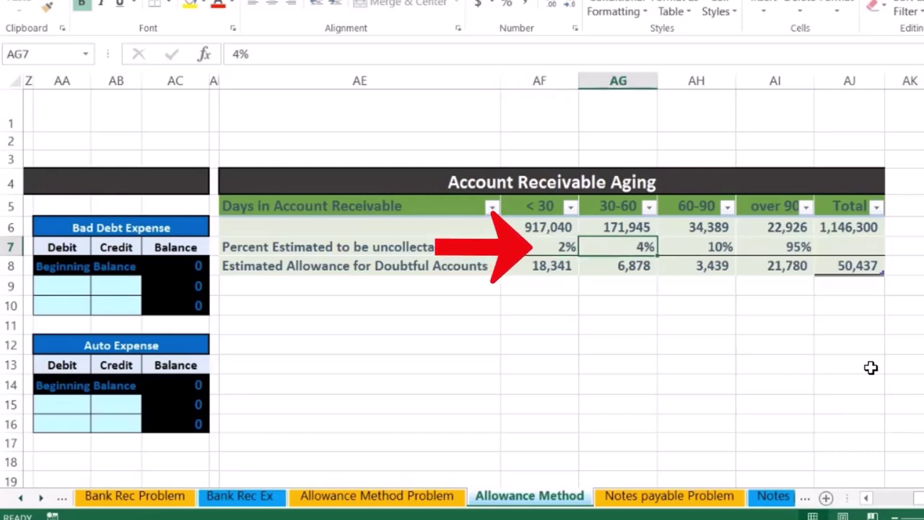
pyautogui.press('Right')
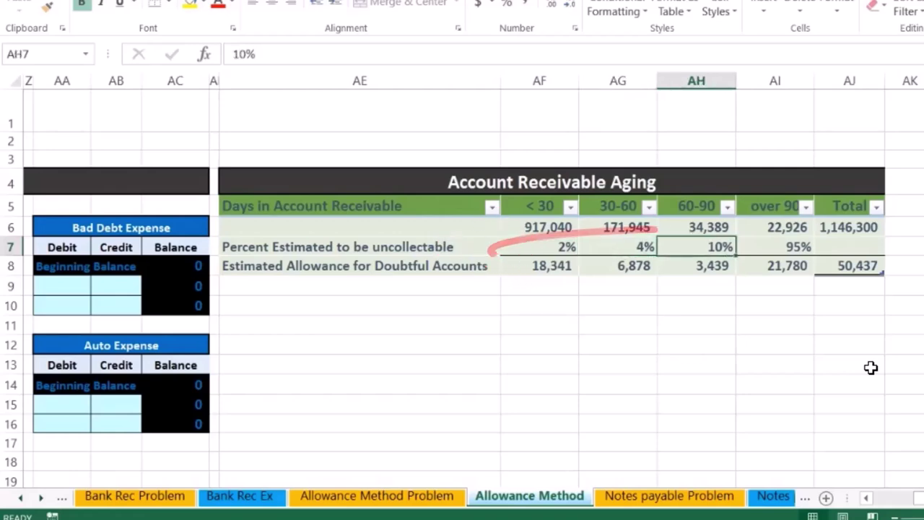
pyautogui.press('Right')
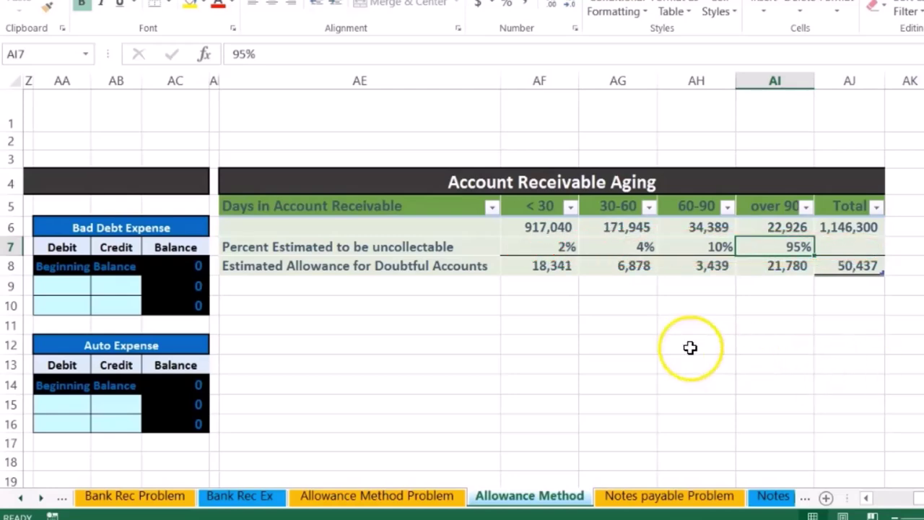
# Check the SUM(AF8:AI8) formula behind the estimated allowance total in AJ8 and compare the total with Accounts Receivable.
pyautogui.moveTo(543, 269); pyautogui.dragTo(763, 263)
pyautogui.click(852, 266)
pyautogui.hotkey('alt', '=')
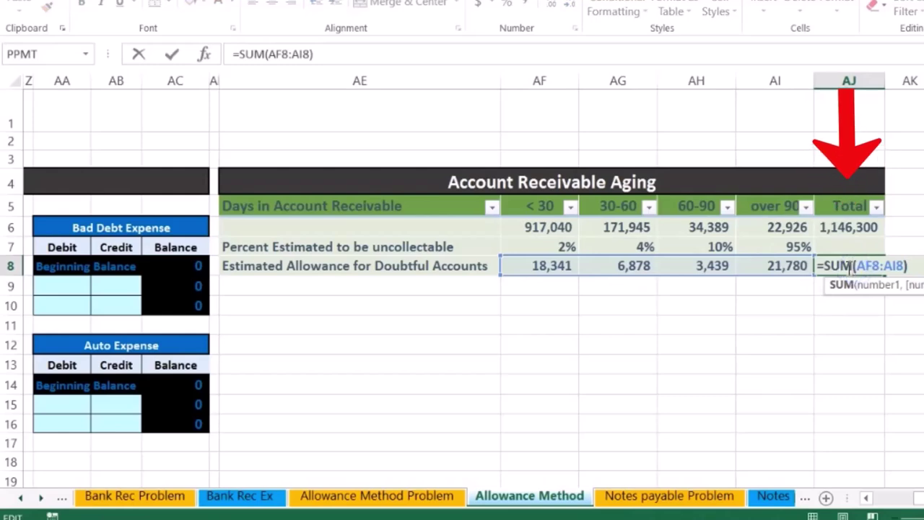
pyautogui.press('Return')
pyautogui.click(867, 230)
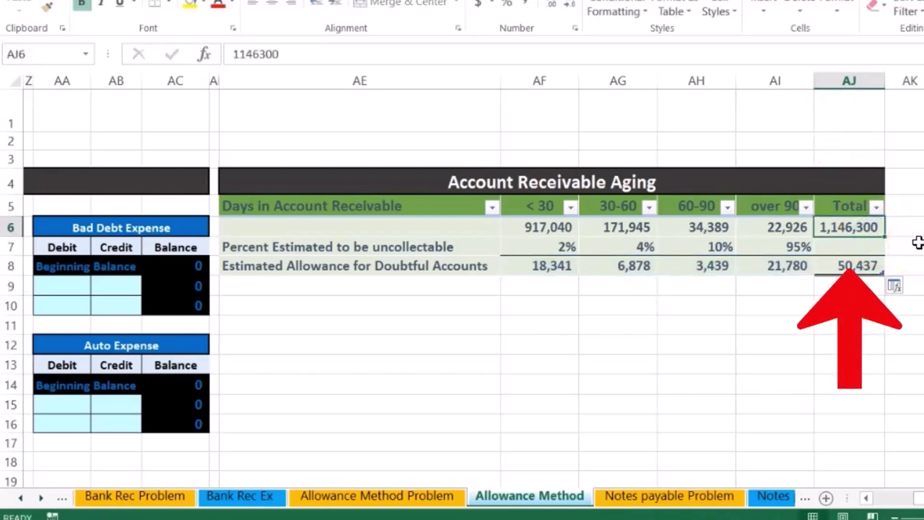
pyautogui.click(864, 269)
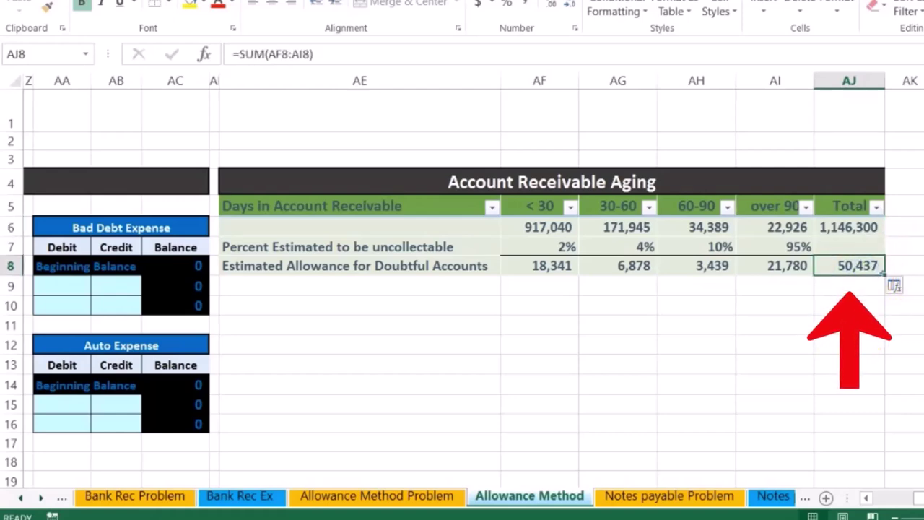
# Switch to Calculator, clear it and enter the estimated allowance total of 50,437.
pyautogui.click(653, 517)
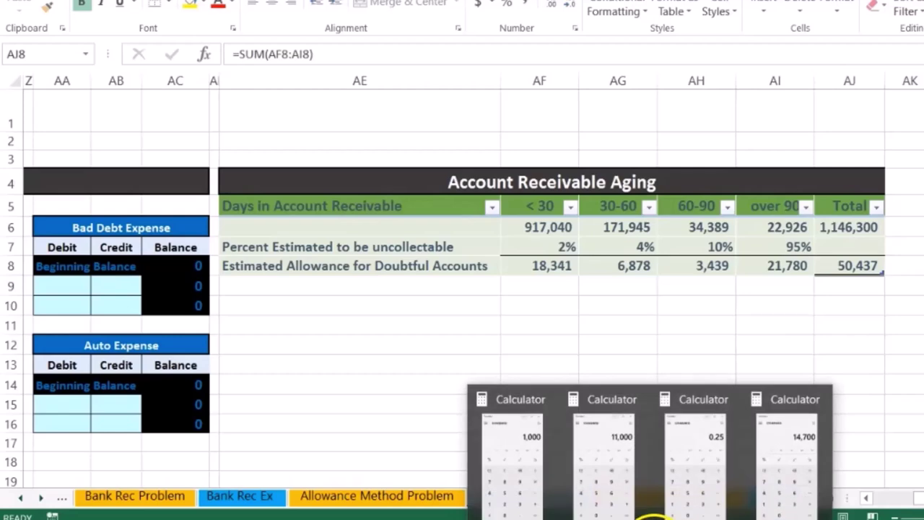
pyautogui.click(525, 469)
pyautogui.click(527, 249)
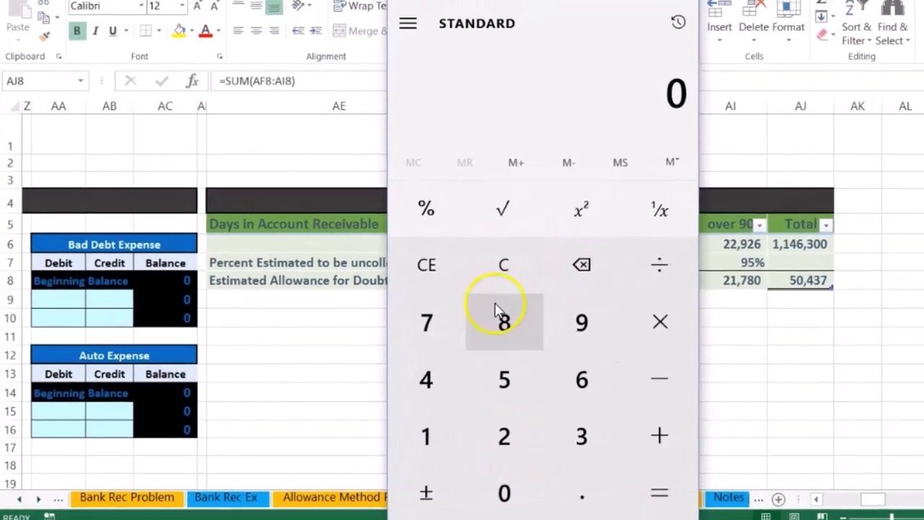
pyautogui.write('5')
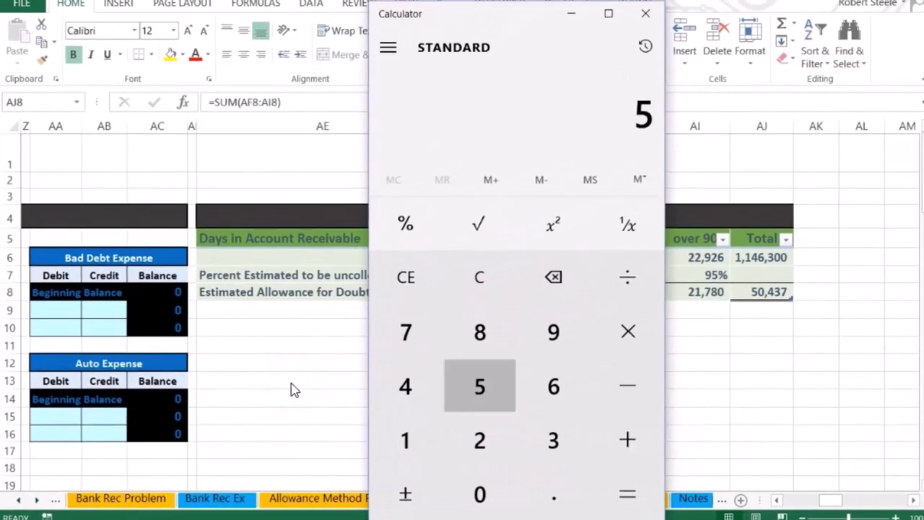
pyautogui.write('0,437')
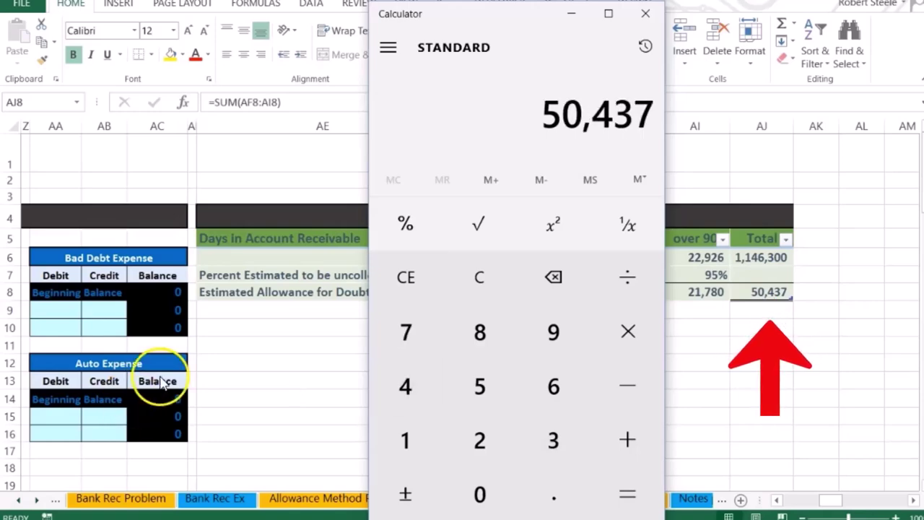
# Return to the Excel workbook and locate the Allowance for Doubtful Accounts amount in M7 of the trial balance.
pyautogui.hotkey('alt', 'Tab')
pyautogui.press('Left')
pyautogui.press('Left')
pyautogui.press('Left')
pyautogui.press('Left')
pyautogui.press('Left')
pyautogui.press('Left')
pyautogui.press('Left')
pyautogui.press('Left')
pyautogui.press('Left')
pyautogui.press('Left')
pyautogui.press('Left')
pyautogui.press('Left')
pyautogui.press('Left')
pyautogui.press('Left')
pyautogui.press('Left')
pyautogui.press('Left')
pyautogui.press('Left')
pyautogui.press('Left')
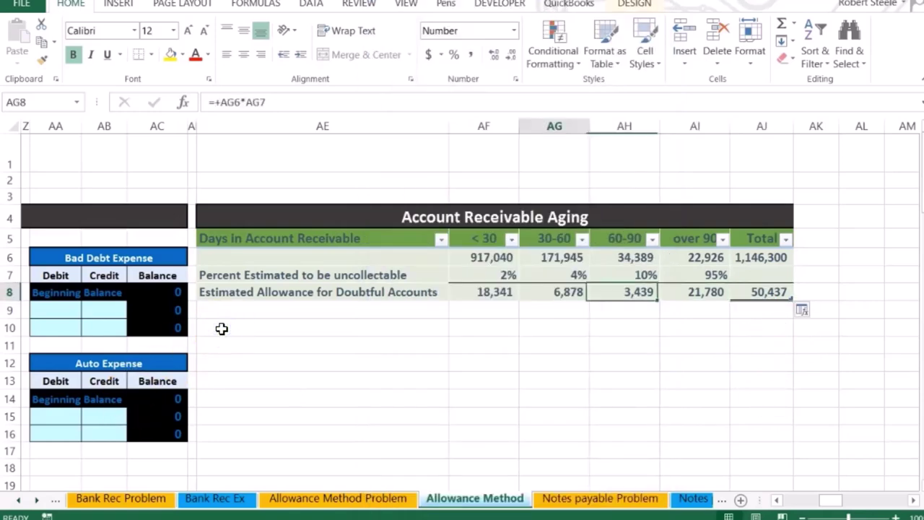
pyautogui.press('Left')
pyautogui.press('Left')
pyautogui.press('Left')
pyautogui.press('Left')
pyautogui.press('Left')
pyautogui.press('Left')
pyautogui.press('Left')
pyautogui.press('Left')
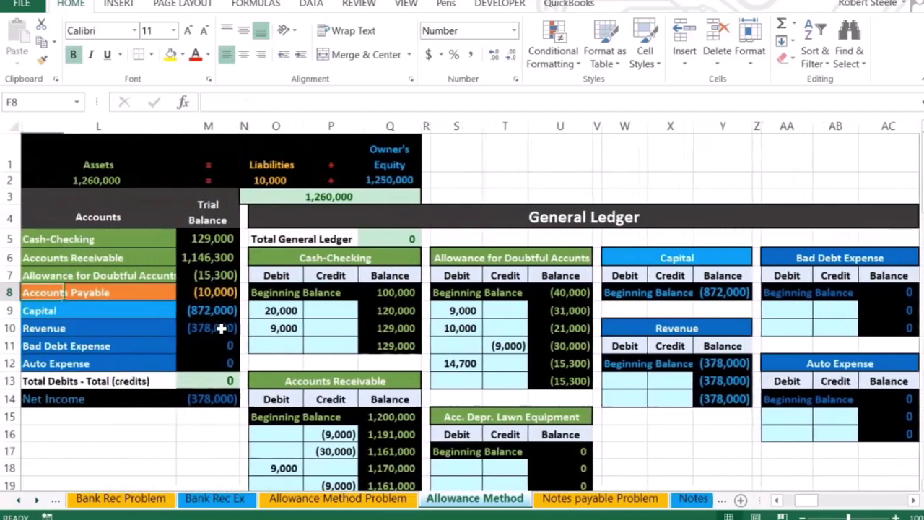
pyautogui.press('Right')
pyautogui.press('Right')
pyautogui.press('Up')
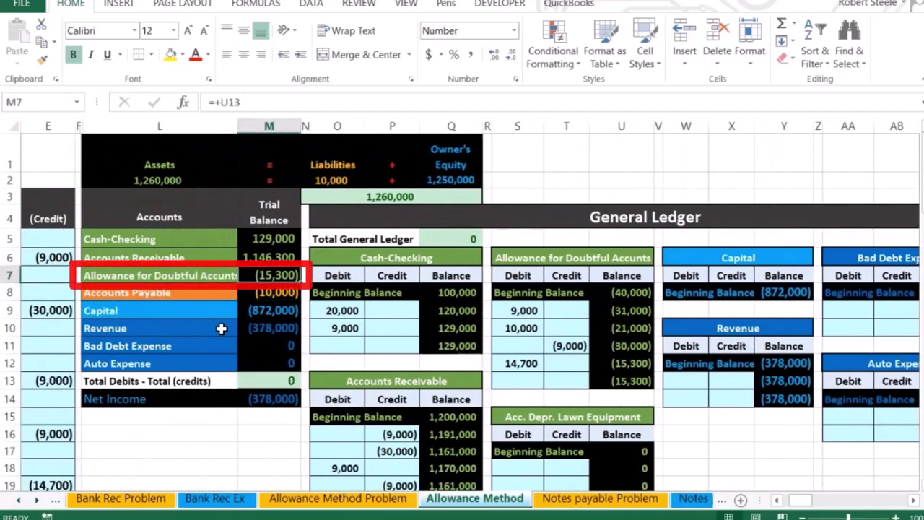
# Switch to Calculator and subtract the existing 15,300 allowance from 50,437 to find the adjustment needed.
pyautogui.moveTo(583, 517)
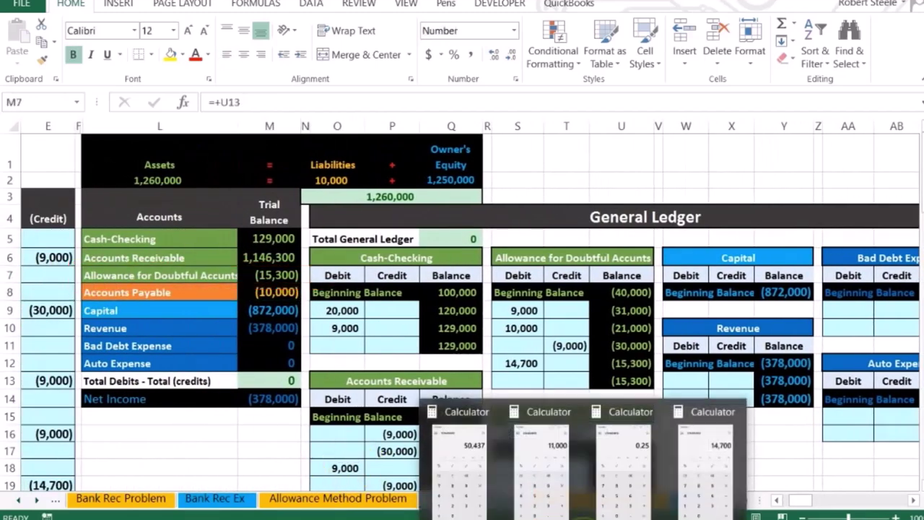
pyautogui.click(475, 485)
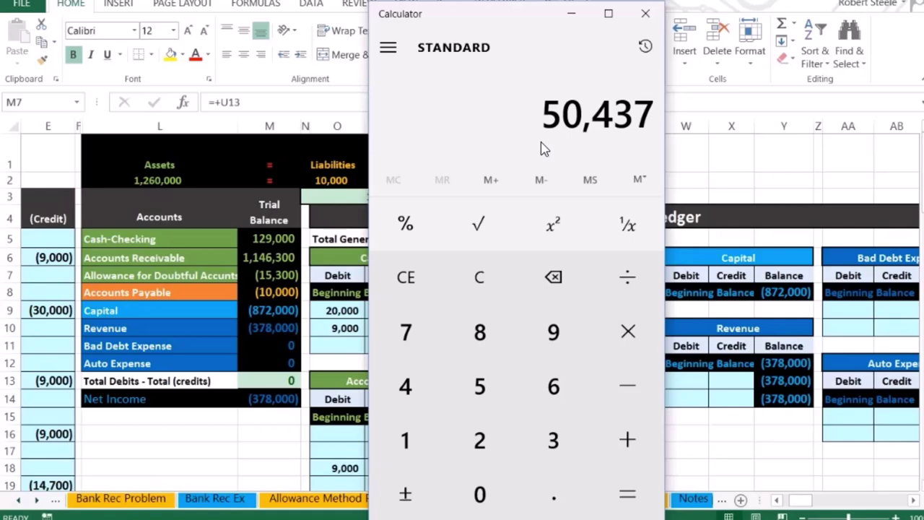
pyautogui.write('15300')
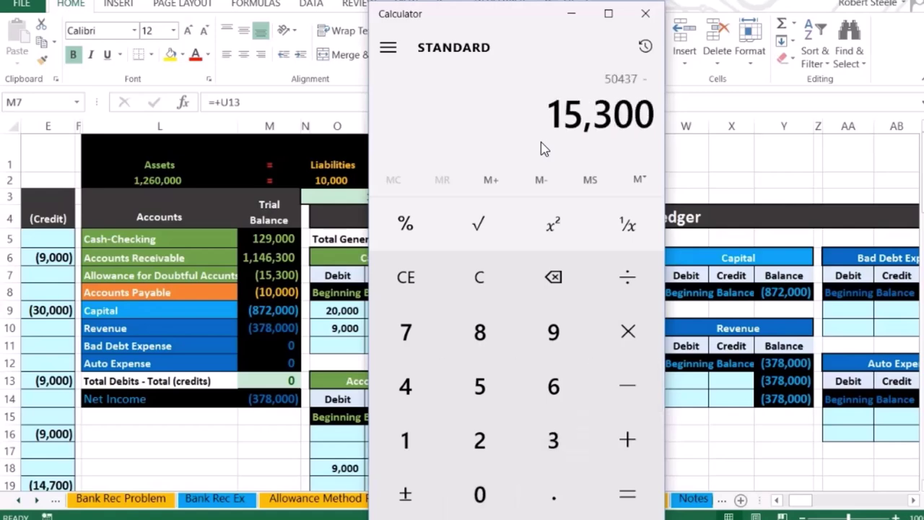
pyautogui.press('Return')
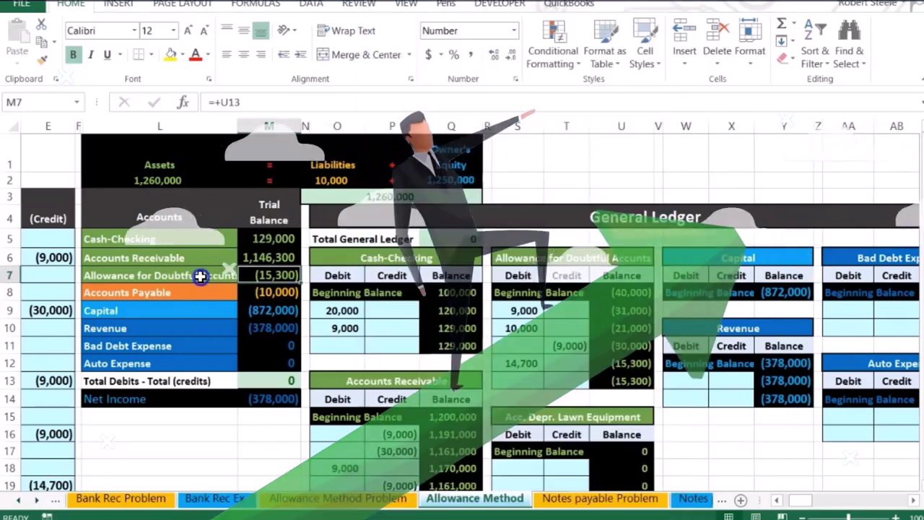
# Copy the Allowance for Doubtful Accounts name from the trial balance and paste it as values into C22 of the general journal.
pyautogui.rightClick(201, 275)
pyautogui.click(238, 238)
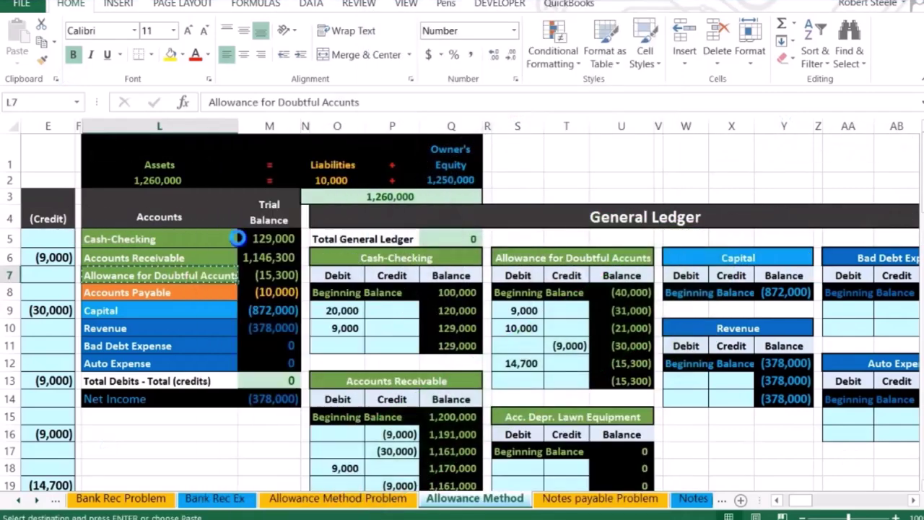
pyautogui.hscroll(-4, 798, 507)
pyautogui.scroll(-3, 533, 399)
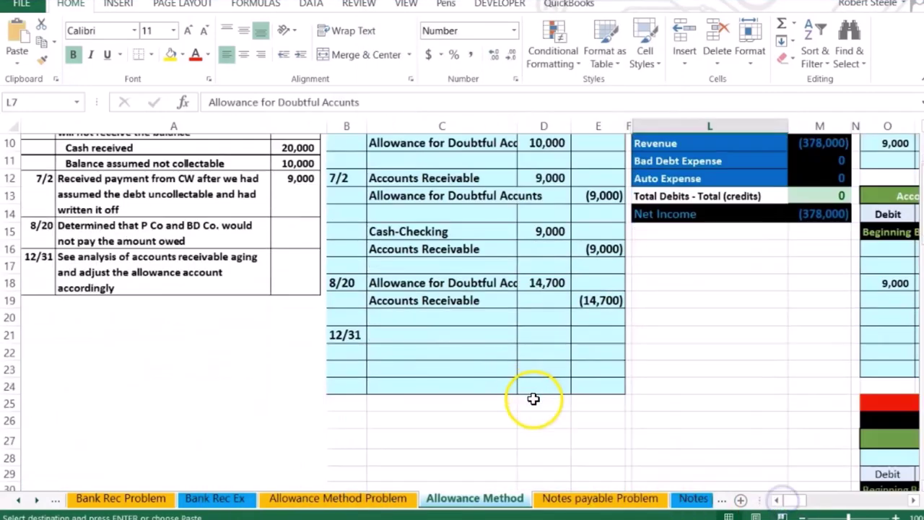
pyautogui.rightClick(375, 346)
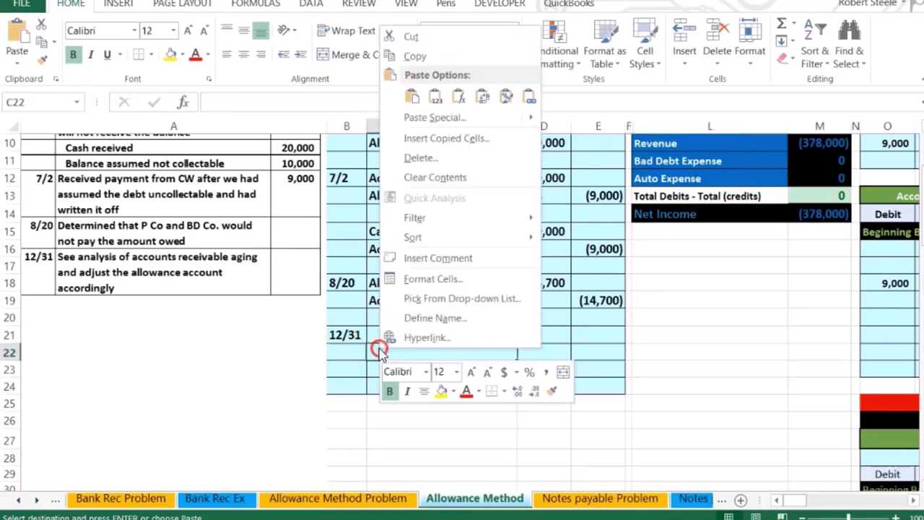
pyautogui.click(435, 101)
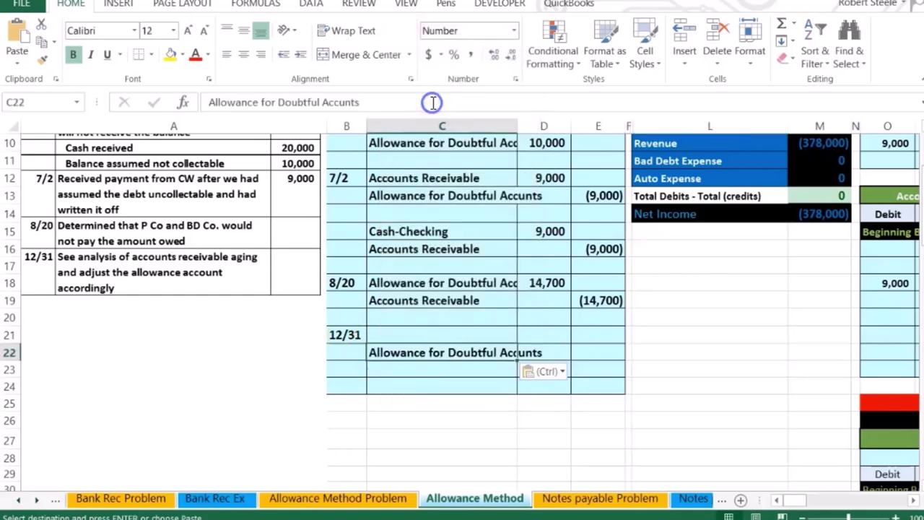
# Check the adjustment amount in Calculator and enter it in the journal as a credit of -35137 in E22.
pyautogui.moveTo(584, 517)
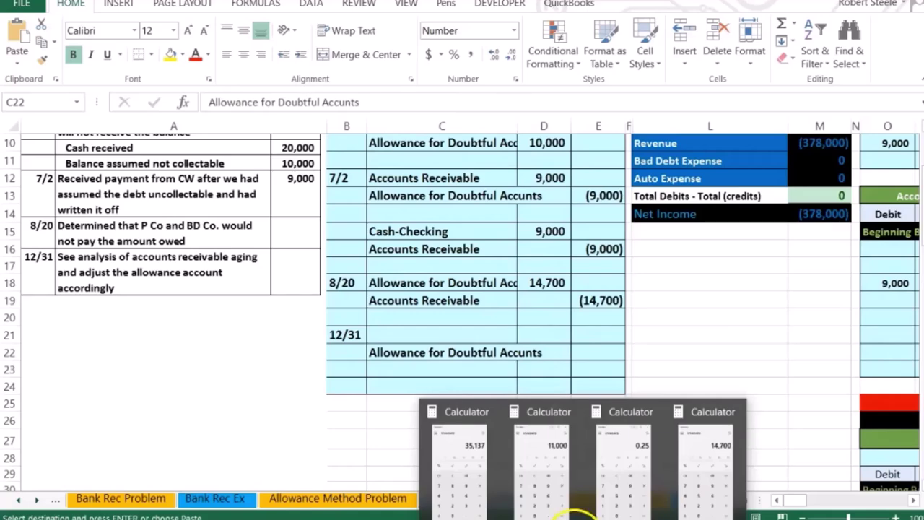
pyautogui.click(462, 482)
pyautogui.click(261, 382)
pyautogui.click(596, 352)
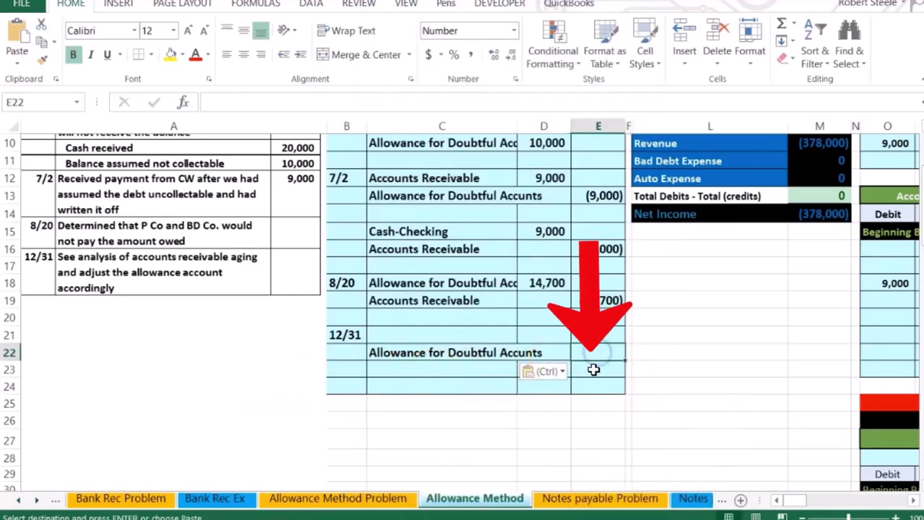
pyautogui.write('-351')
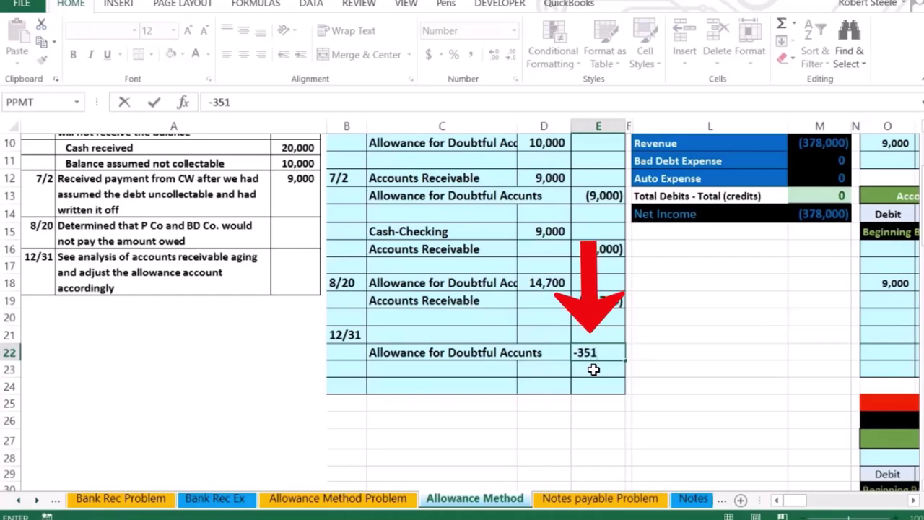
pyautogui.write('37')
pyautogui.press('Return')
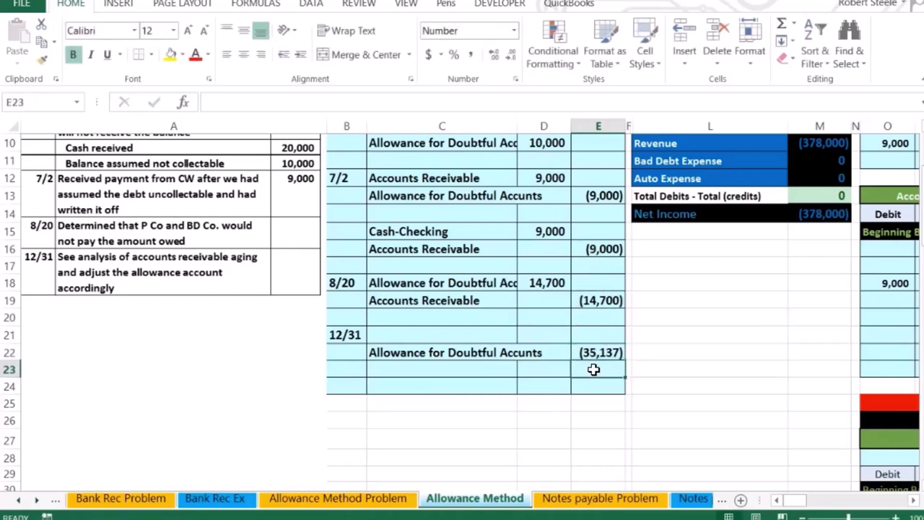
# Enter the matching debit of 35137 in D21 of the 12/31 entry and move to the empty account cell C21.
pyautogui.click(543, 334)
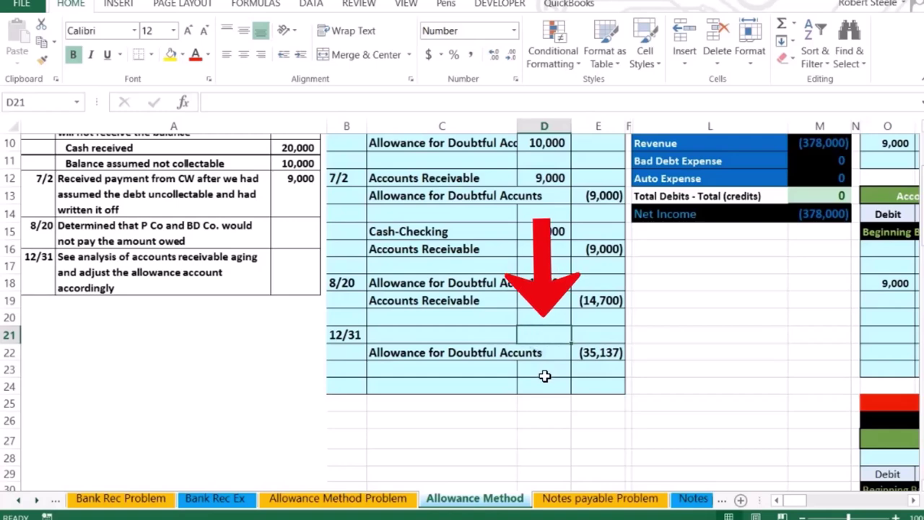
pyautogui.write('35137')
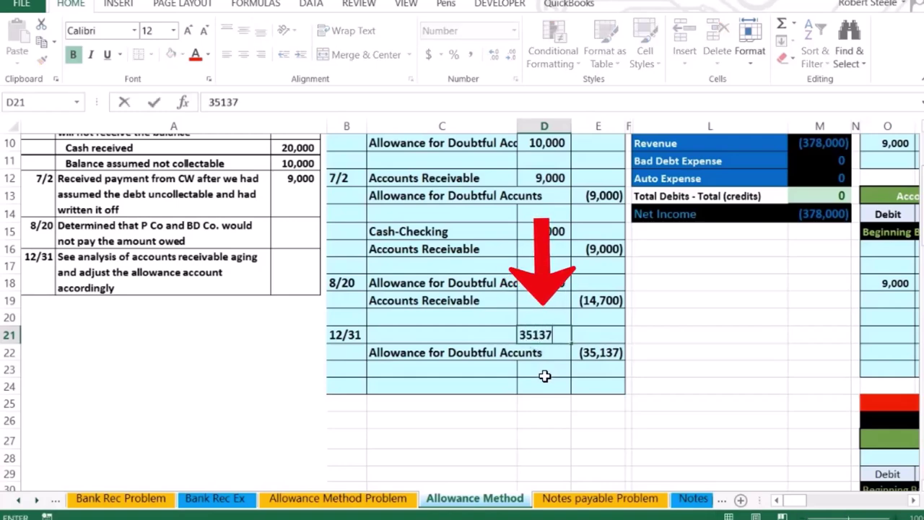
pyautogui.press('Return')
pyautogui.press('Up')
pyautogui.press('Left')
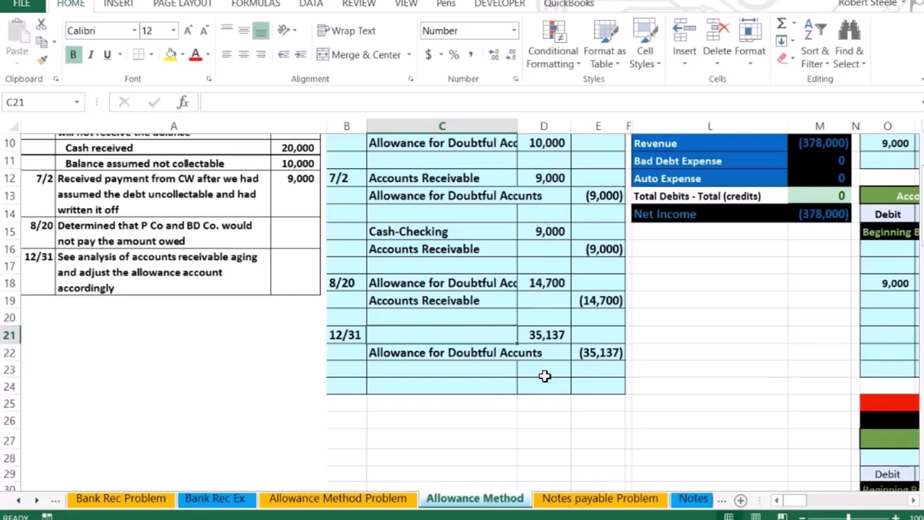
# Examine Accounts Receivable, Revenue and Bad Debt Expense in the trial balance to decide which account the 12/31 entry debits.
pyautogui.scroll(3, 650, 372)
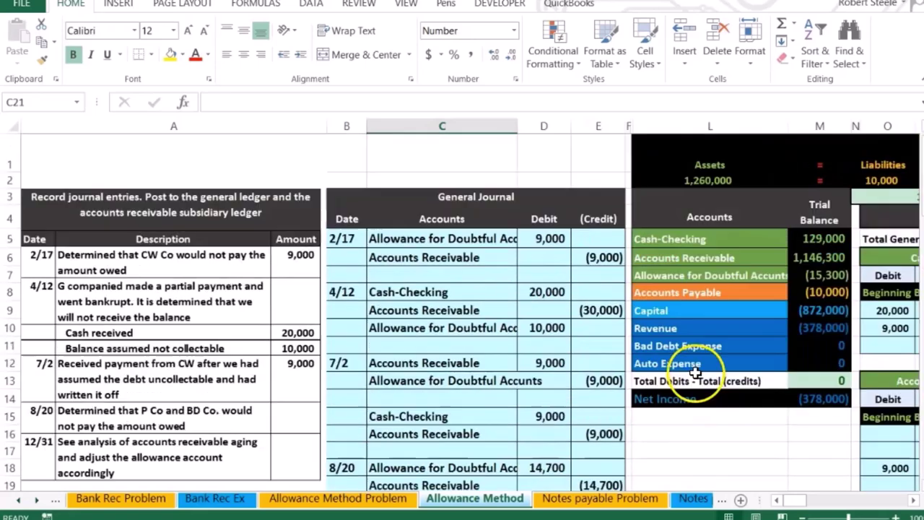
pyautogui.click(734, 254)
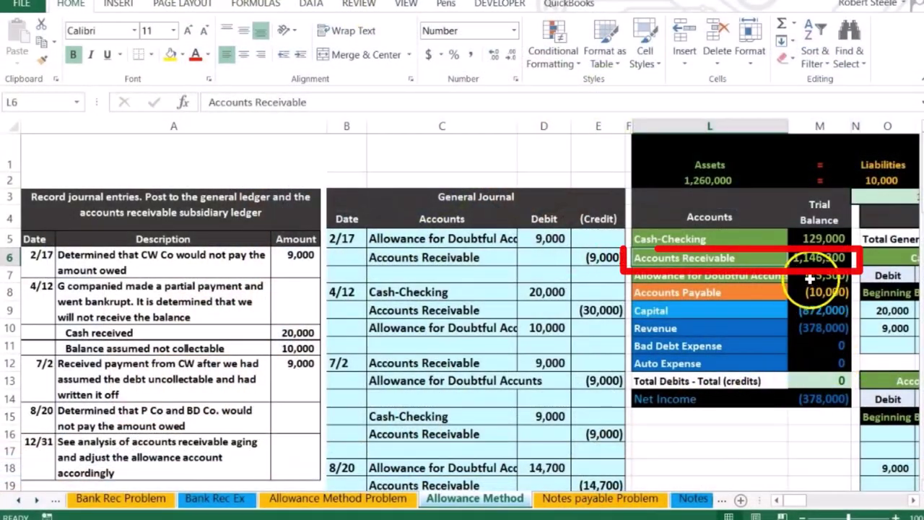
pyautogui.click(800, 257)
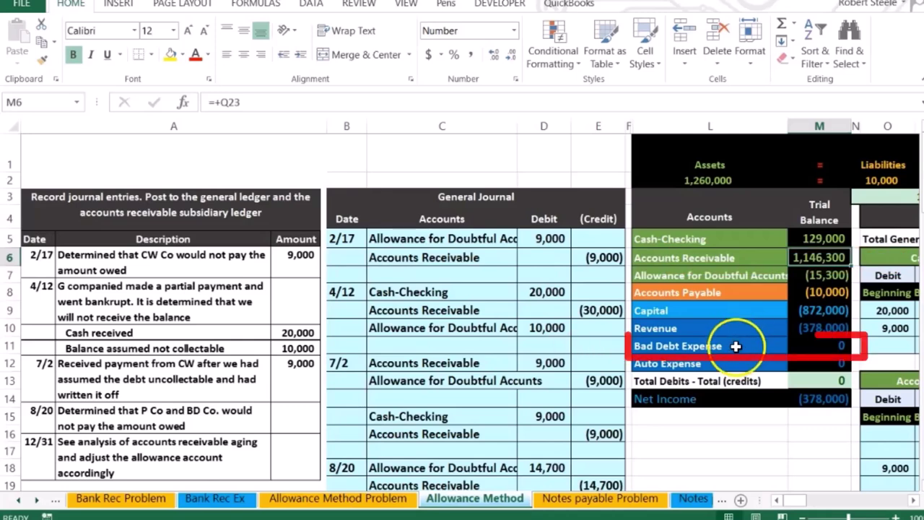
pyautogui.click(739, 347)
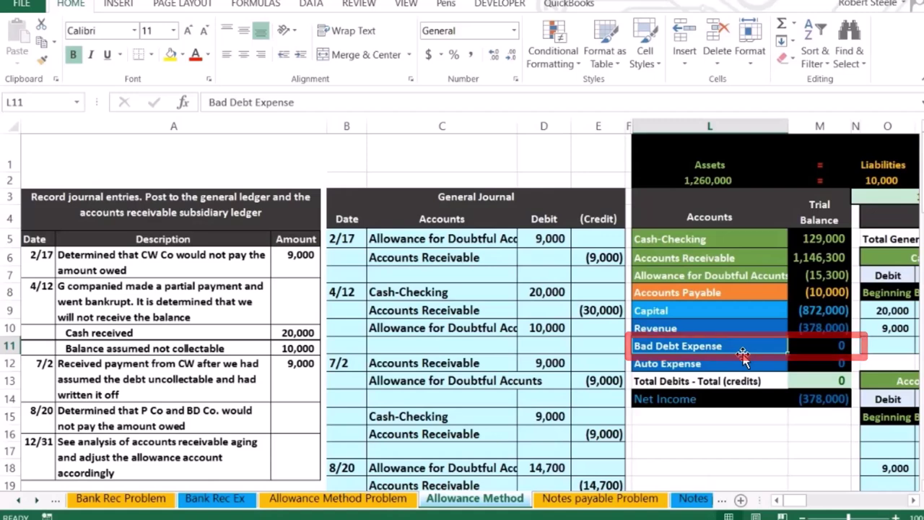
pyautogui.click(764, 331)
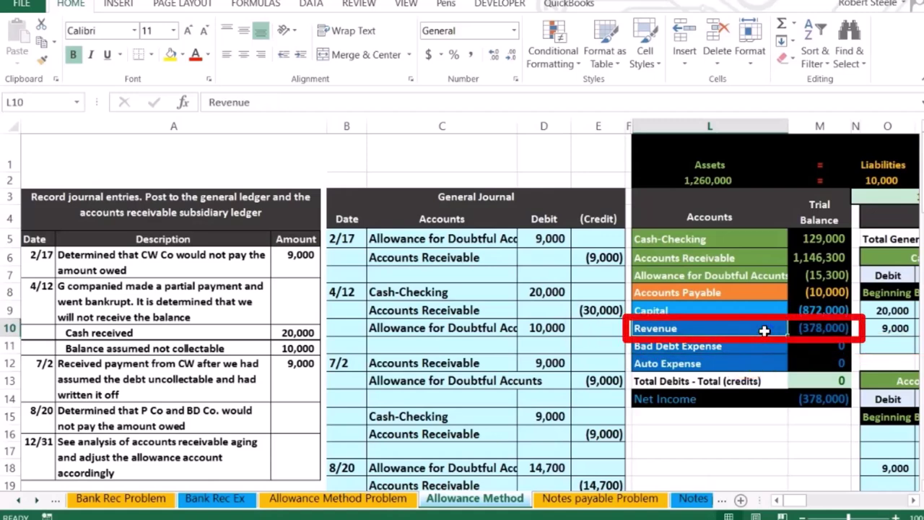
pyautogui.moveTo(751, 329); pyautogui.dragTo(807, 328)
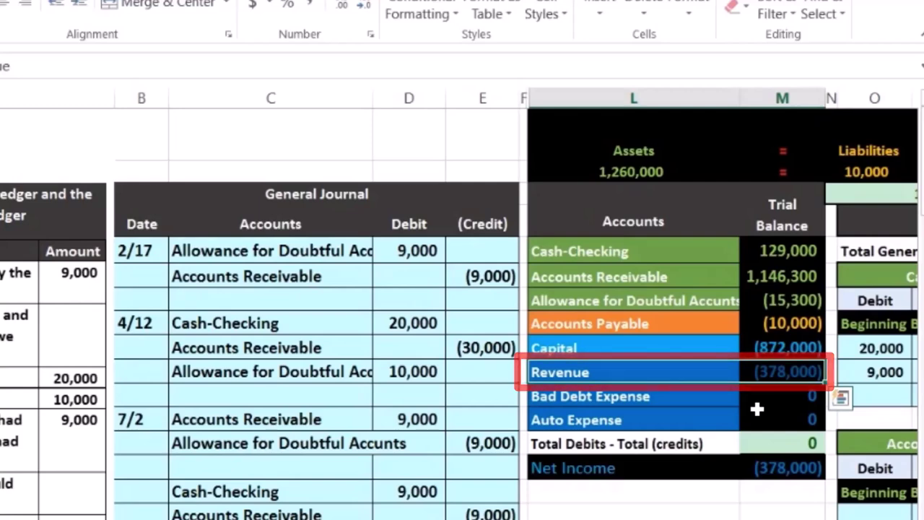
pyautogui.click(757, 275)
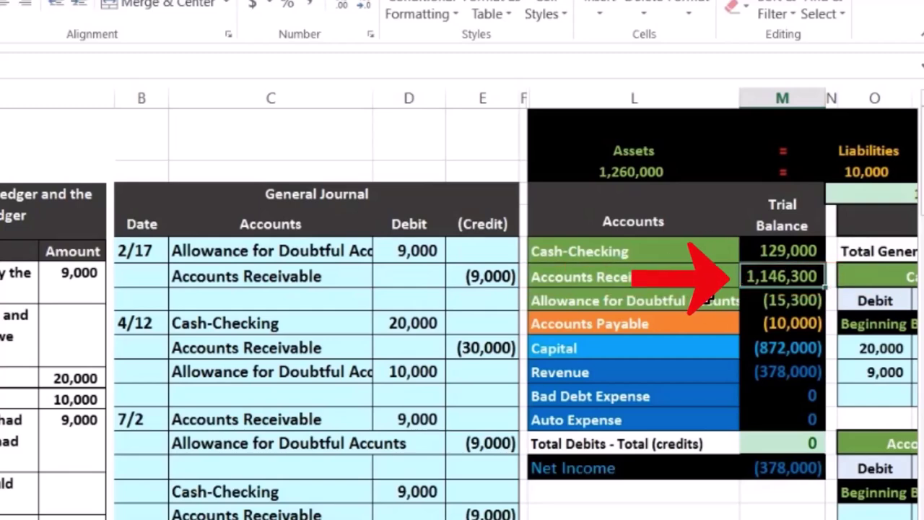
pyautogui.click(744, 373)
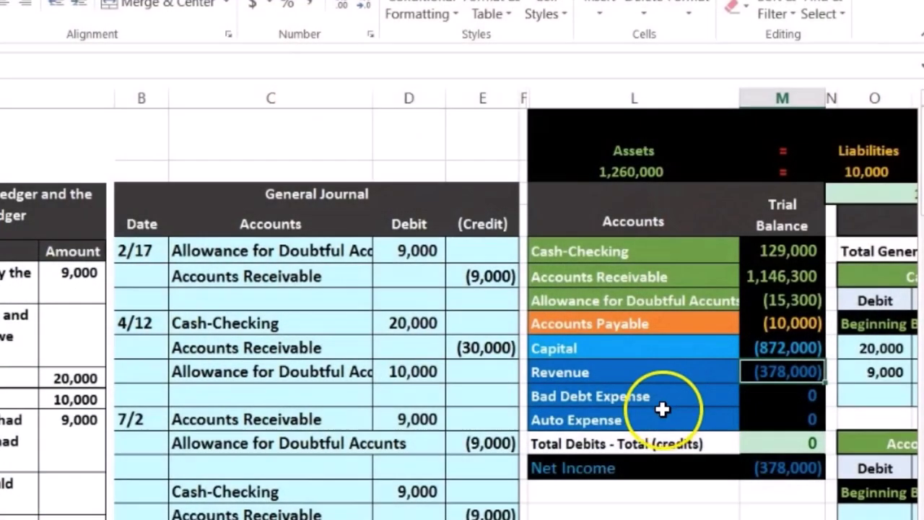
pyautogui.click(604, 393)
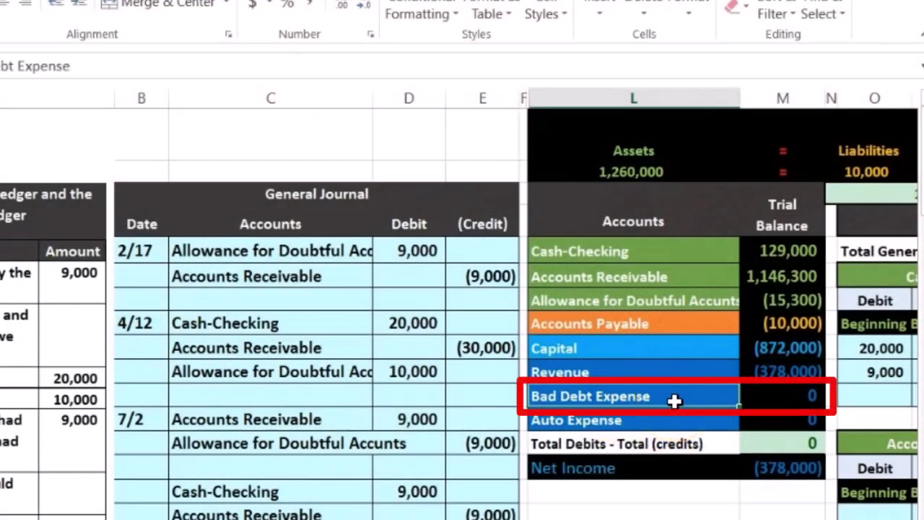
pyautogui.click(673, 373)
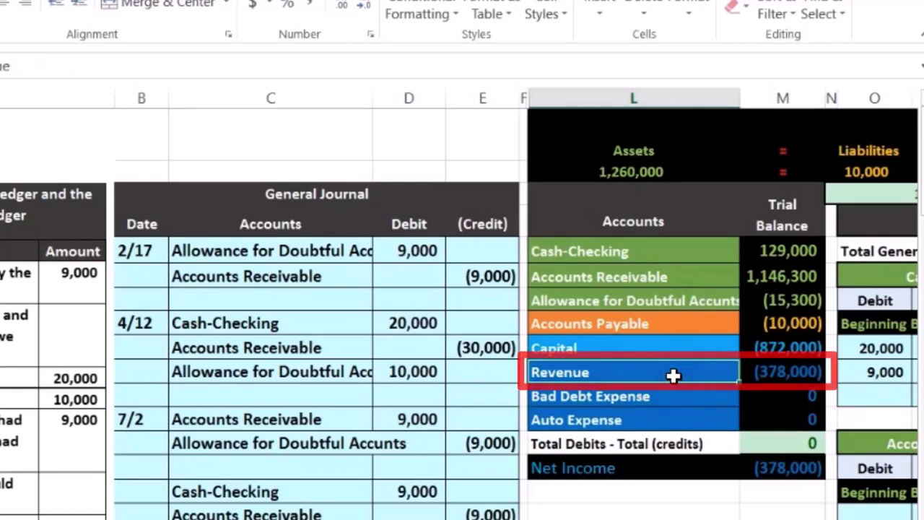
pyautogui.click(751, 371)
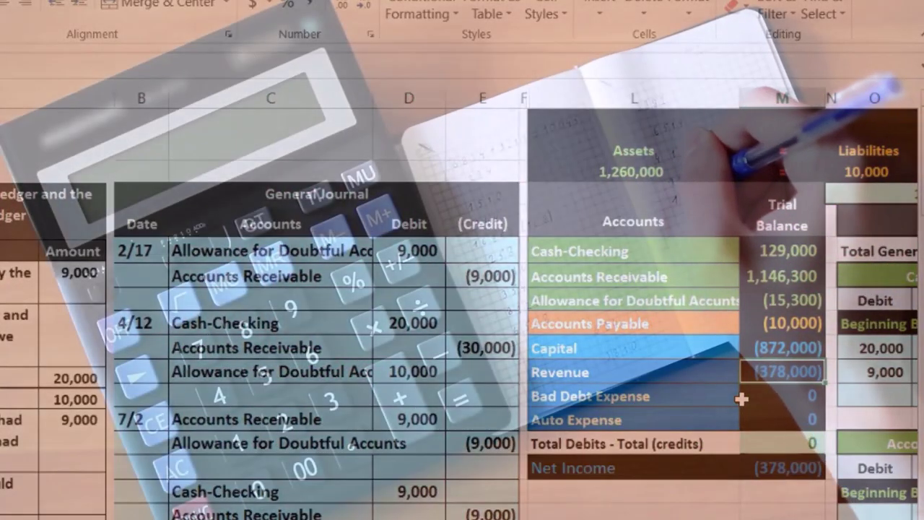
# Copy the Bad Debt Expense name from the trial balance and paste it into C21 as the 12/31 debit account.
pyautogui.click(737, 397)
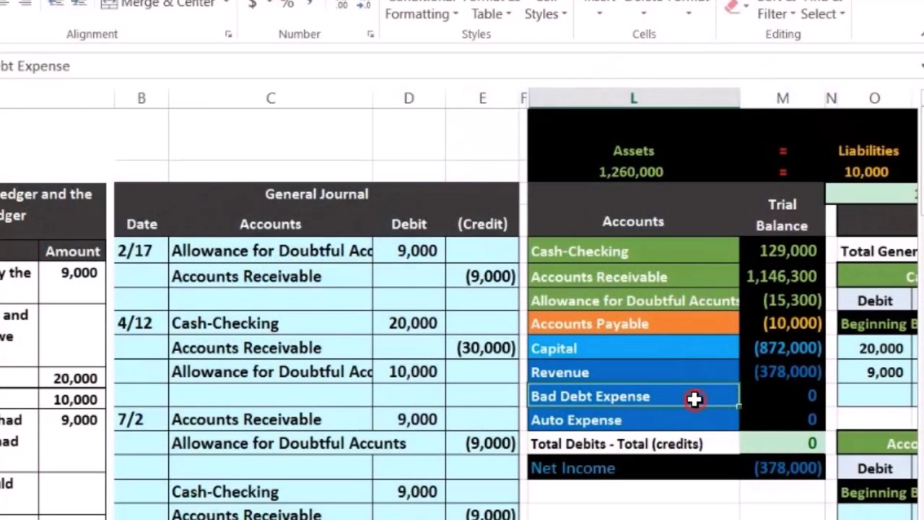
pyautogui.rightClick(693, 399)
pyautogui.click(738, 7)
pyautogui.scroll(-5, 310, 433)
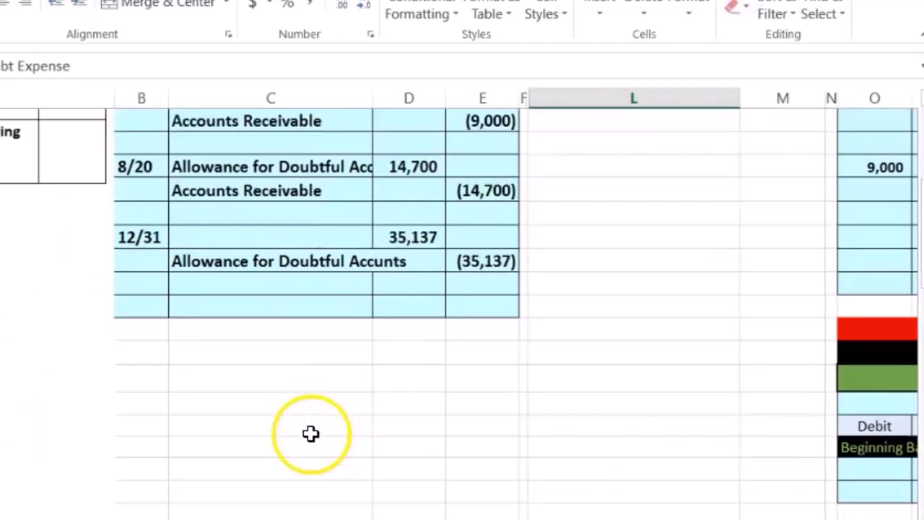
pyautogui.scroll(2, 310, 433)
pyautogui.click(216, 306)
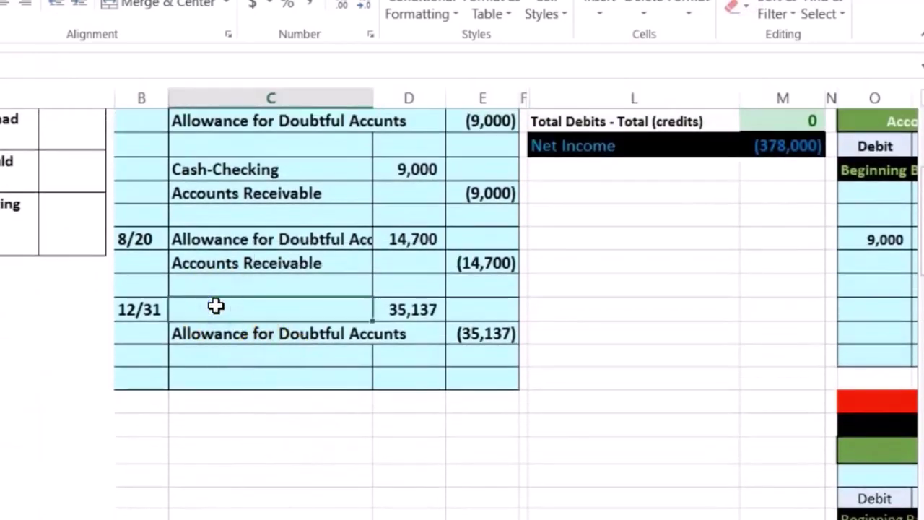
pyautogui.rightClick(217, 306)
pyautogui.click(295, 309)
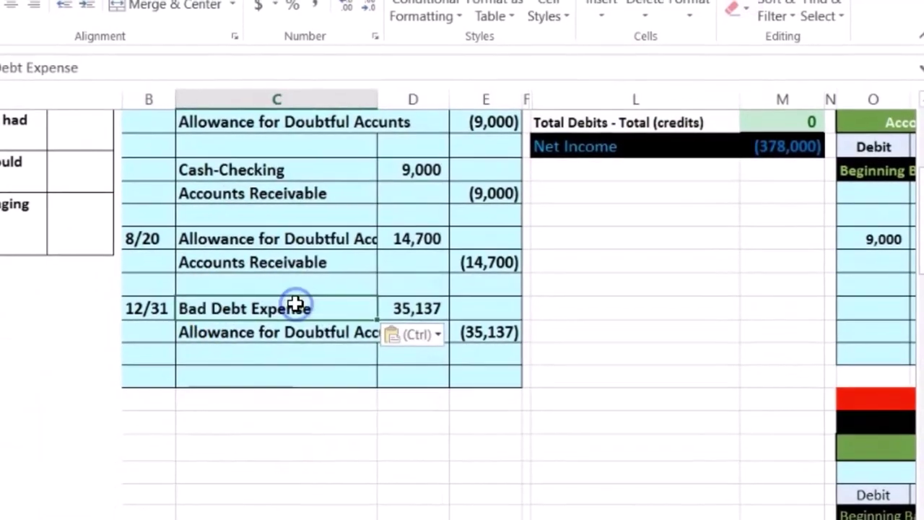
# Set the worksheet zoom to 80% and compare the 12/31 allowance credit line with the trial balance.
pyautogui.click(332, 400)
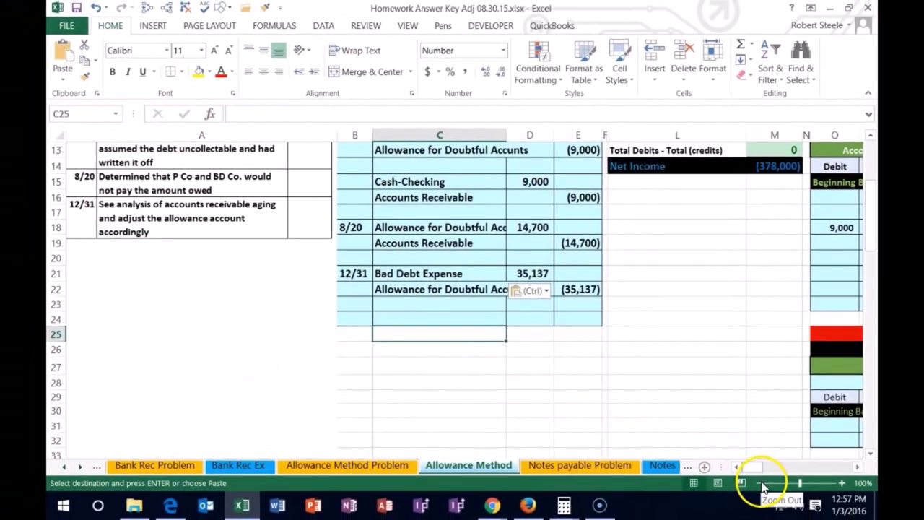
pyautogui.click(763, 491)
pyautogui.click(763, 492)
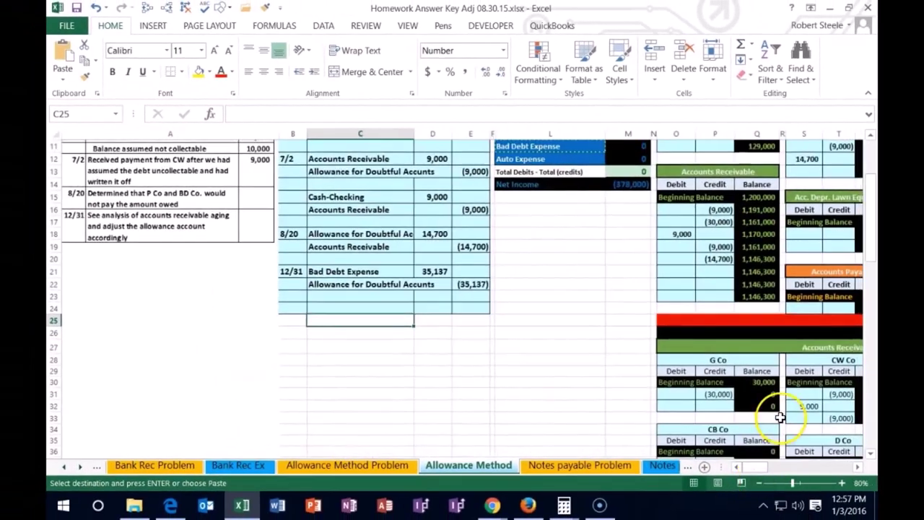
pyautogui.scroll(3, 779, 418)
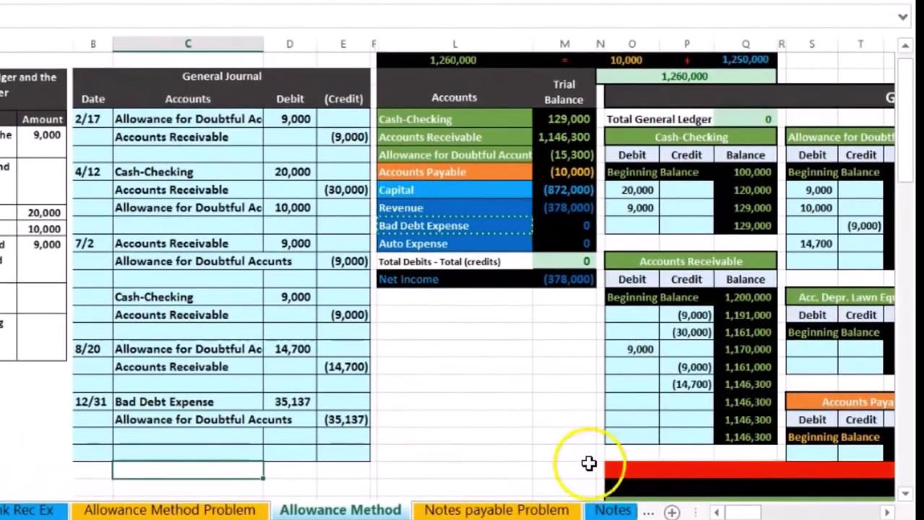
pyautogui.moveTo(176, 422); pyautogui.dragTo(333, 419)
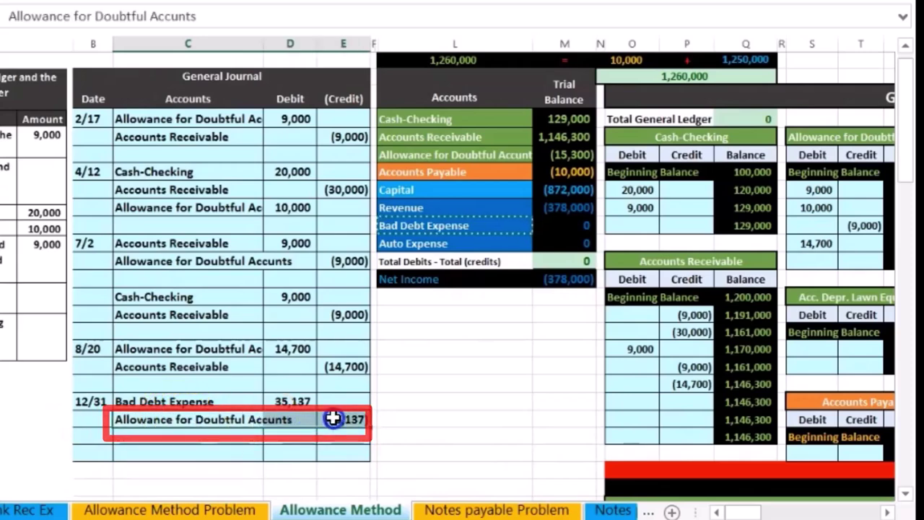
pyautogui.click(545, 138)
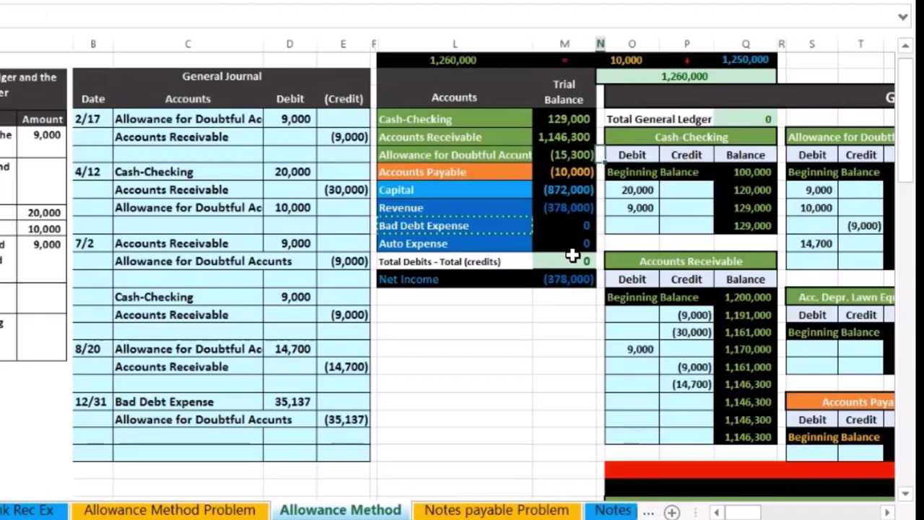
# Check the estimated allowance total in AJ8 of the Account Receivable Aging table.
pyautogui.press('Right')
pyautogui.press('Right')
pyautogui.press('Right')
pyautogui.press('Right')
pyautogui.press('Right')
pyautogui.press('Right')
pyautogui.press('Right')
pyautogui.press('Right')
pyautogui.press('Right')
pyautogui.press('Right')
pyautogui.press('Right')
pyautogui.press('Right')
pyautogui.press('Right')
pyautogui.press('Right')
pyautogui.press('Right')
pyautogui.press('Right')
pyautogui.press('Right')
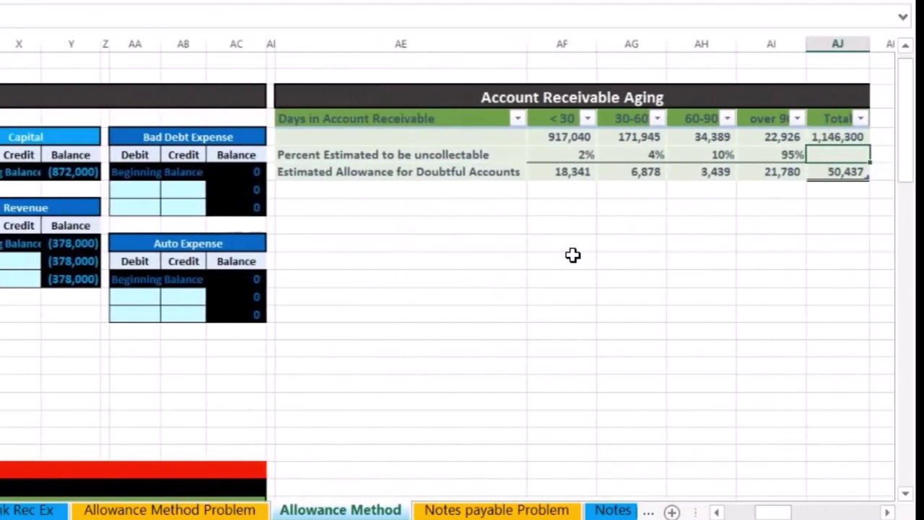
pyautogui.press('Down')
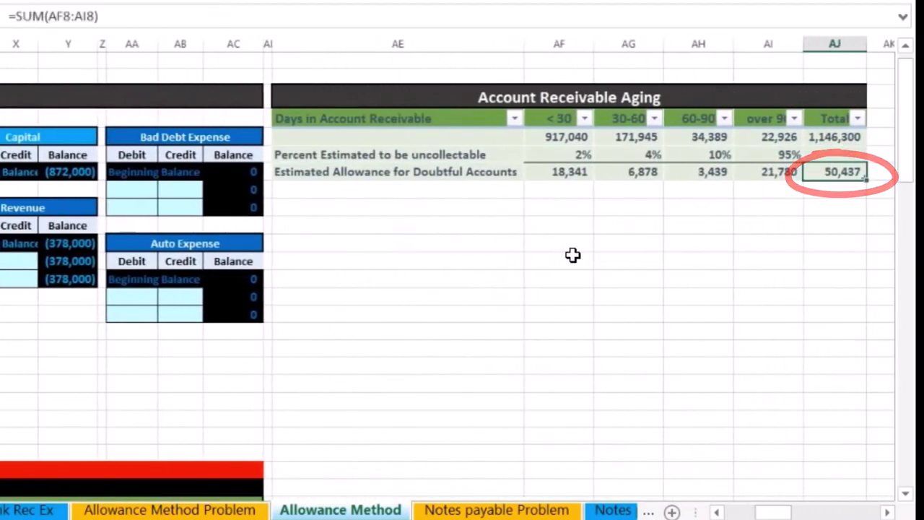
# Return from the aging table to the general journal to review the 12/31 Bad Debt Expense entry.
pyautogui.press('Left')
pyautogui.press('Left')
pyautogui.press('Left')
pyautogui.press('Left')
pyautogui.press('Left')
pyautogui.press('Left')
pyautogui.press('Left')
pyautogui.press('Left')
pyautogui.press('Left')
pyautogui.press('Left')
pyautogui.press('Left')
pyautogui.press('Left')
pyautogui.press('Left')
pyautogui.press('Left')
pyautogui.press('Left')
pyautogui.press('Left')
pyautogui.press('Left')
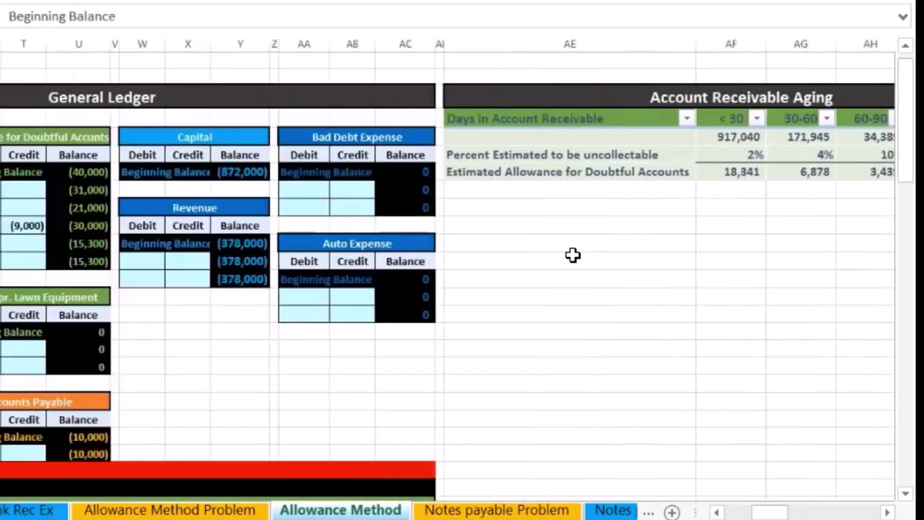
pyautogui.press('Left')
pyautogui.press('Left')
pyautogui.press('Left')
pyautogui.press('Left')
pyautogui.press('Left')
pyautogui.press('Left')
pyautogui.press('Left')
pyautogui.press('Left')
pyautogui.press('Left')
pyautogui.press('Left')
pyautogui.press('Left')
pyautogui.press('Left')
pyautogui.press('Left')
pyautogui.press('Left')
pyautogui.press('Left')
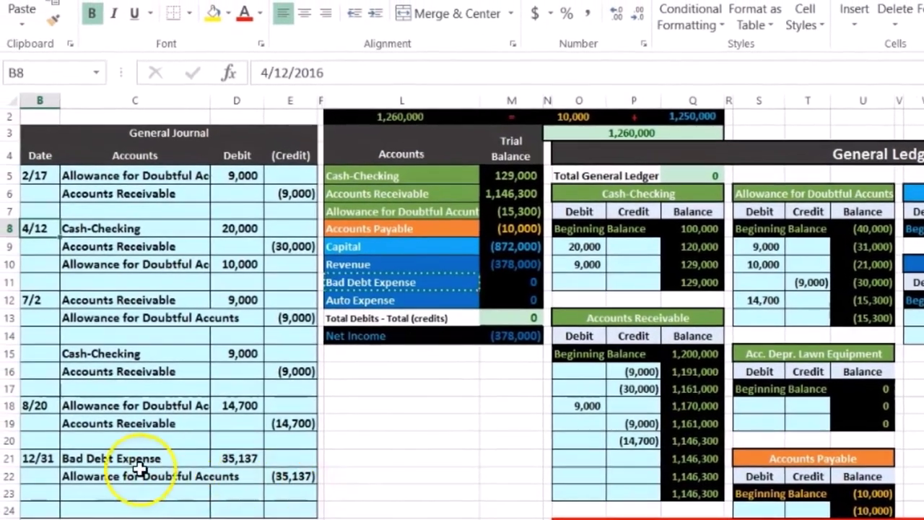
# Post the 12/31 bad debt debit to the Bad Debt Expense ledger by linking AA9 to D21.
pyautogui.moveTo(141, 459); pyautogui.dragTo(227, 455)
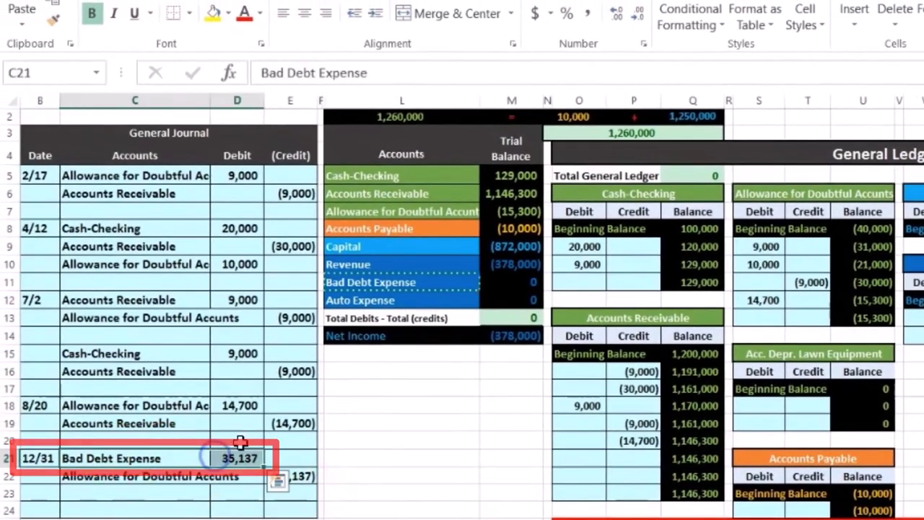
pyautogui.moveTo(349, 284); pyautogui.dragTo(499, 287)
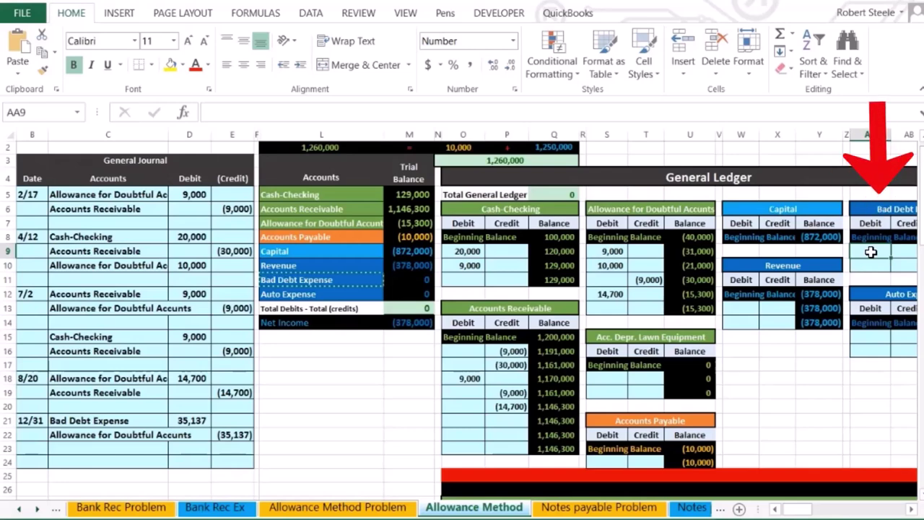
pyautogui.write('=')
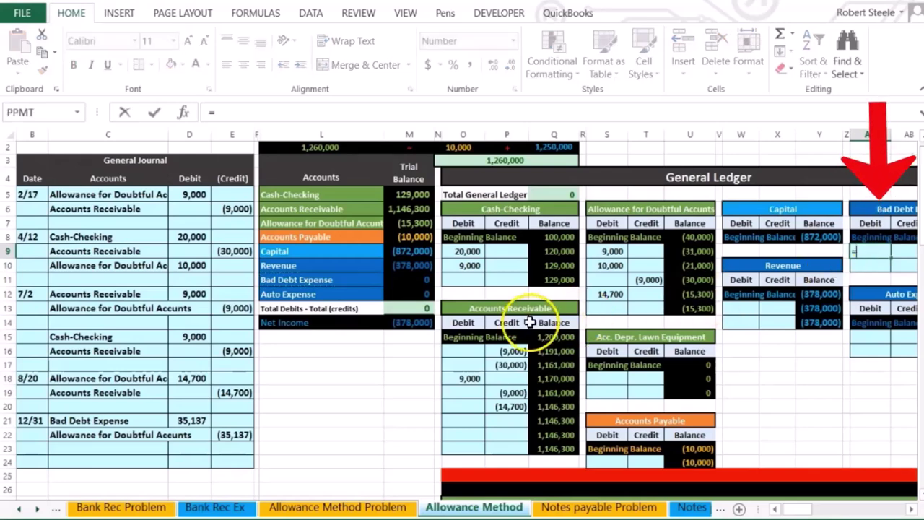
pyautogui.click(189, 420)
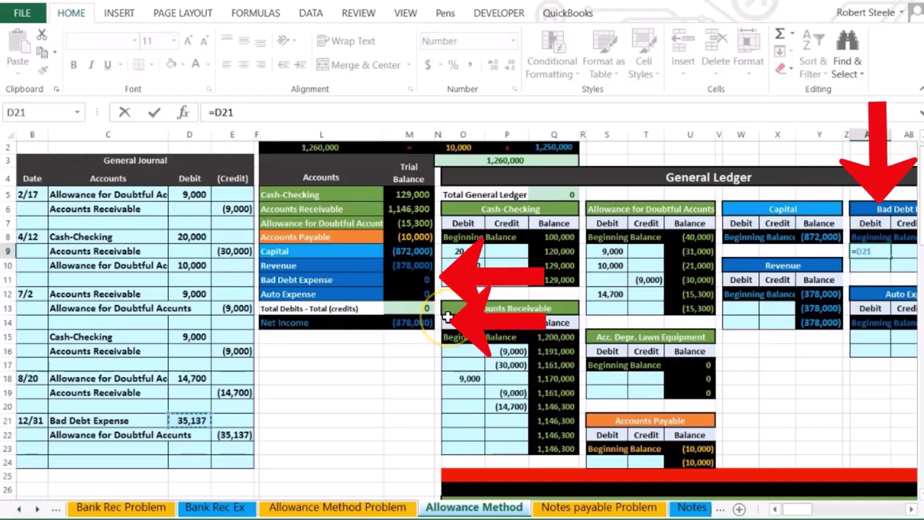
pyautogui.press('Return')
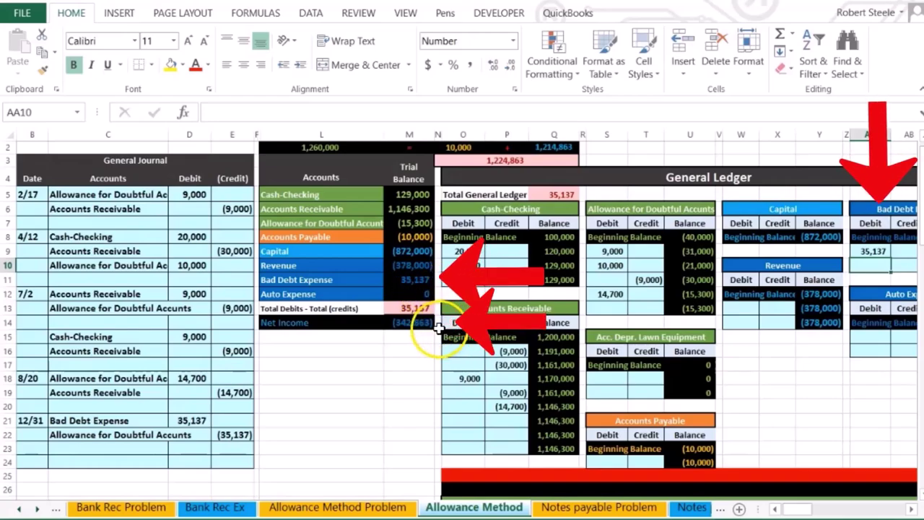
# Check the effect of the posting on revenue, bad debt expense and net income in the trial balance.
pyautogui.click(389, 265)
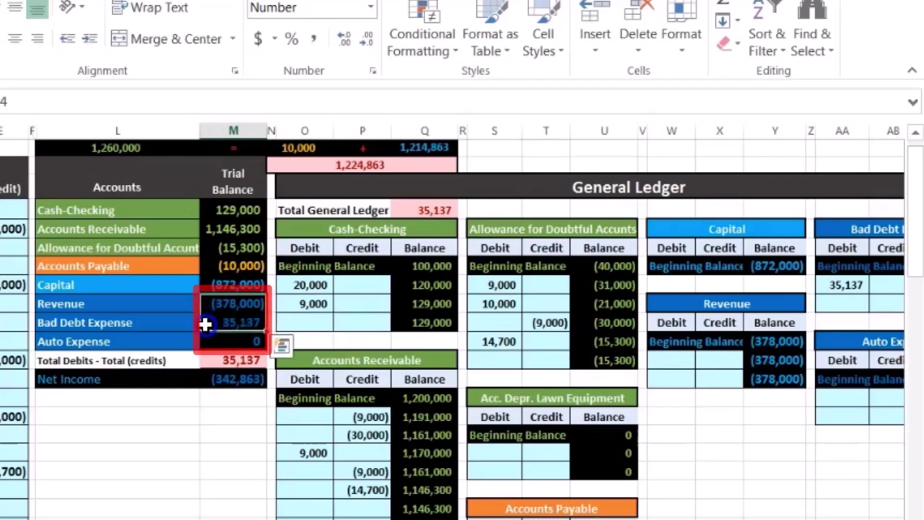
pyautogui.click(236, 380)
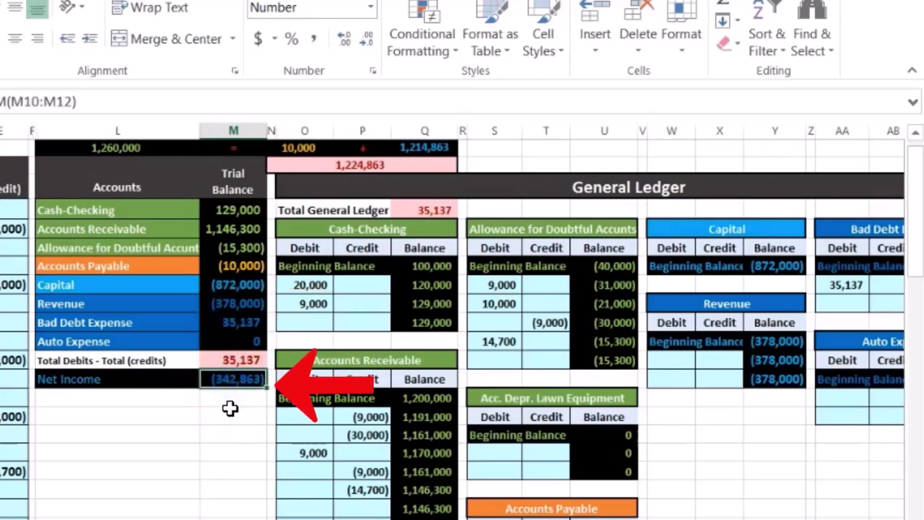
pyautogui.click(234, 302)
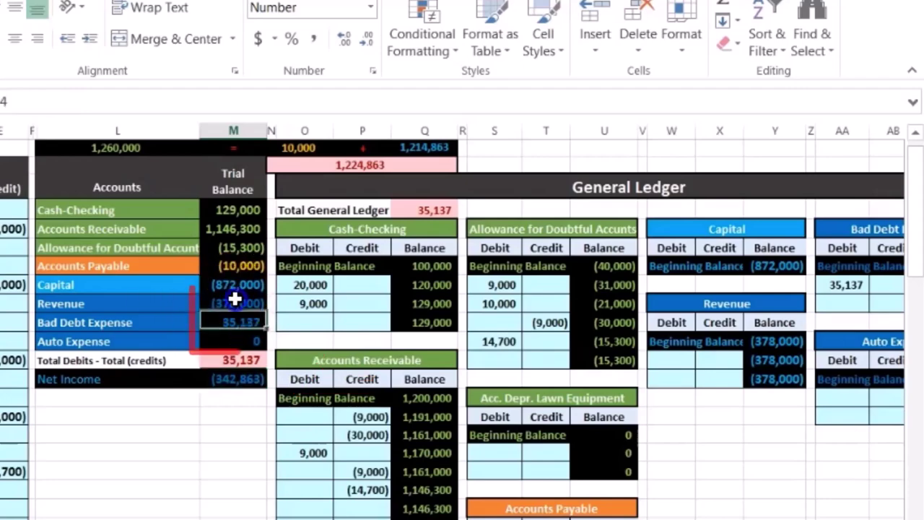
pyautogui.click(220, 320)
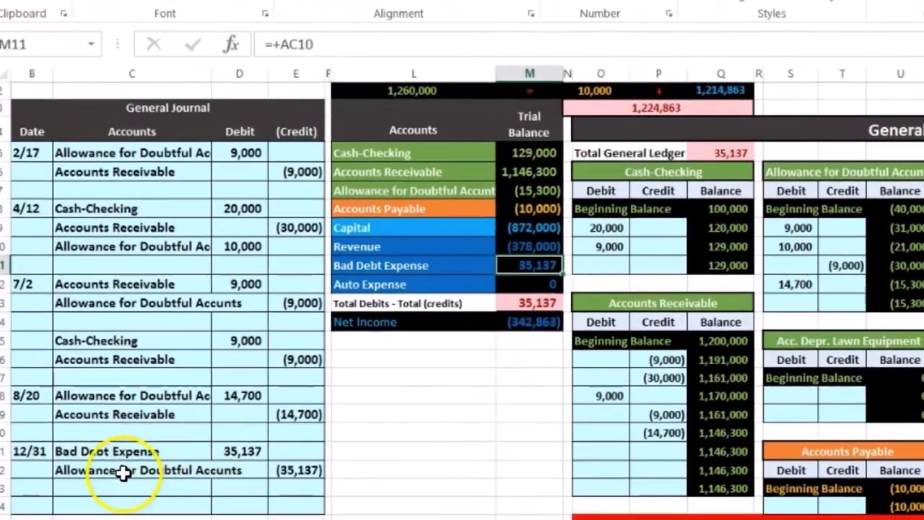
# Post the 12/31 allowance credit to the Allowance for Doubtful Accounts ledger by linking T13 to E22.
pyautogui.moveTo(124, 472); pyautogui.dragTo(292, 471)
pyautogui.moveTo(398, 186); pyautogui.dragTo(522, 185)
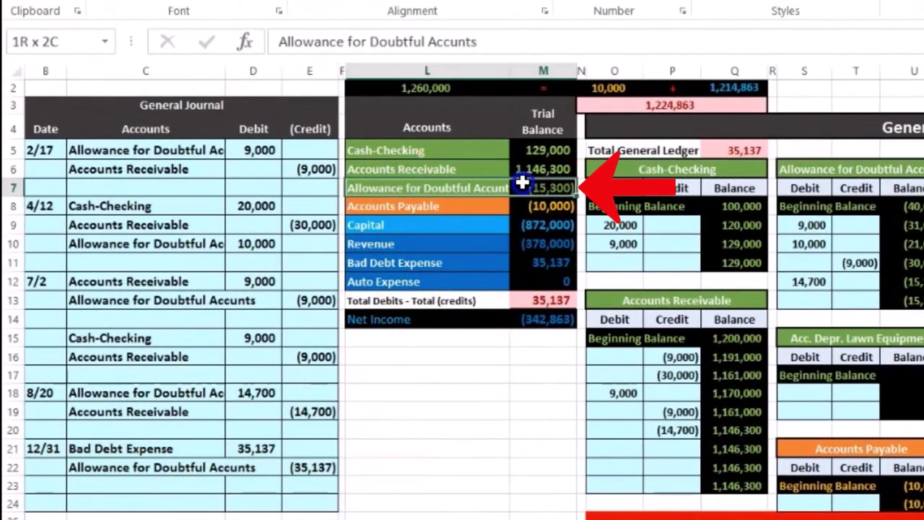
pyautogui.click(600, 299)
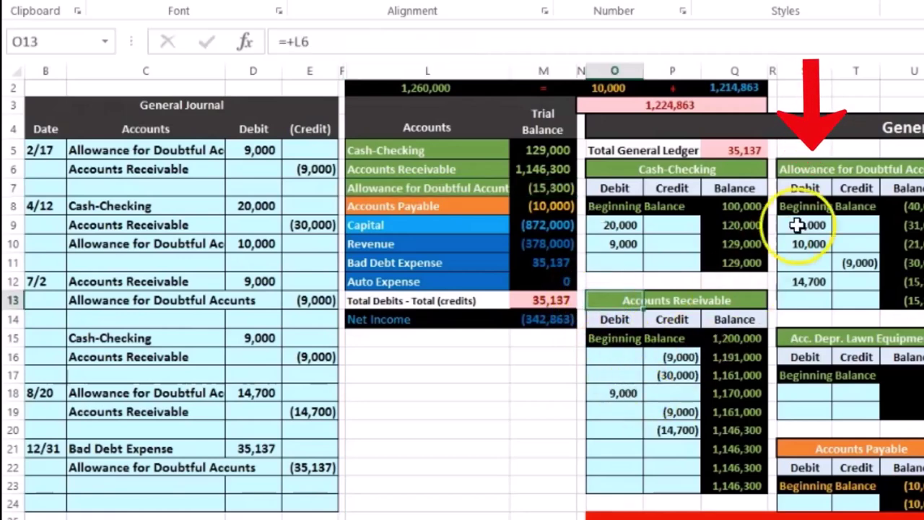
pyautogui.click(798, 173)
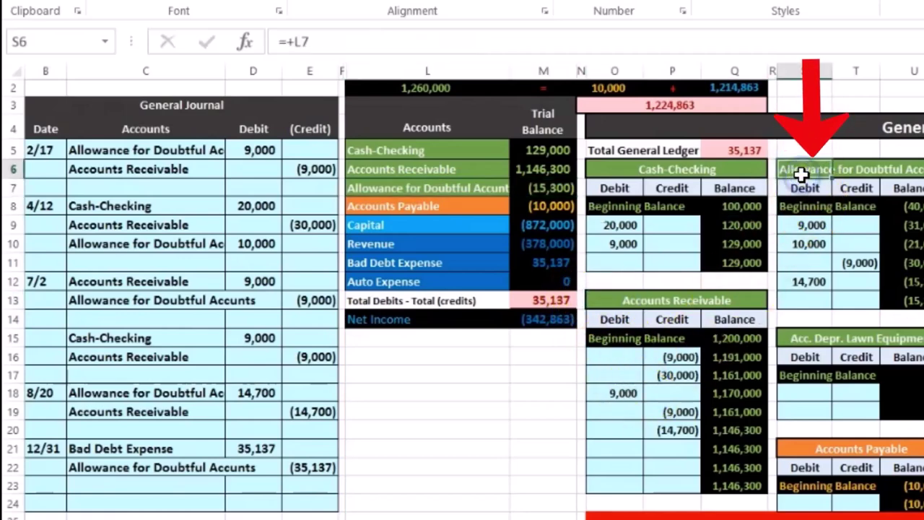
pyautogui.click(854, 300)
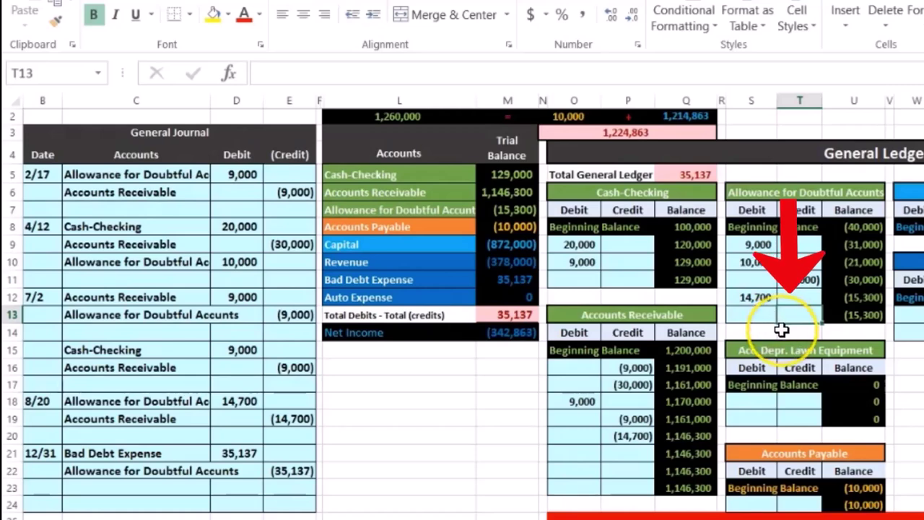
pyautogui.write('=')
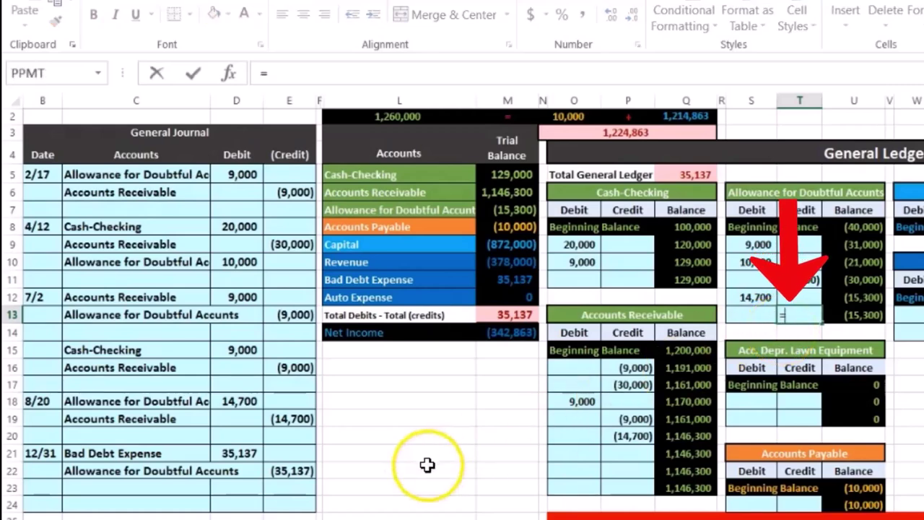
pyautogui.click(296, 473)
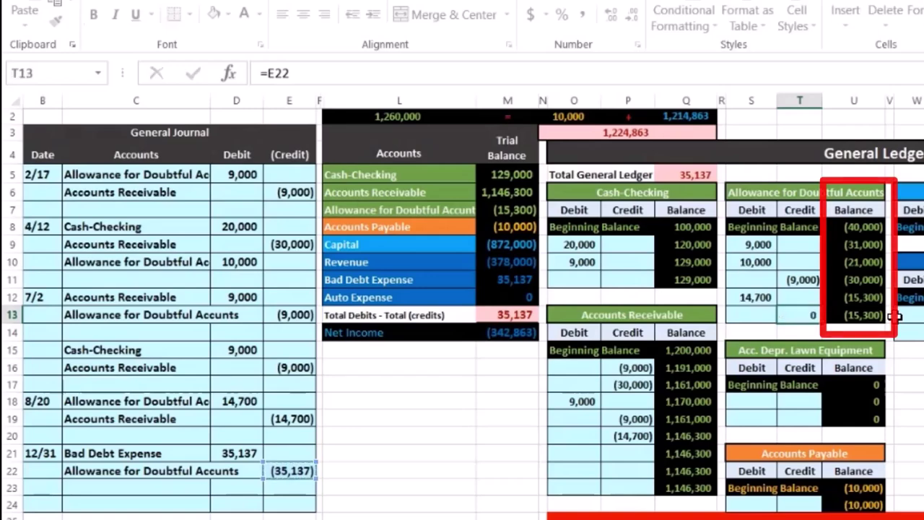
pyautogui.press('Return')
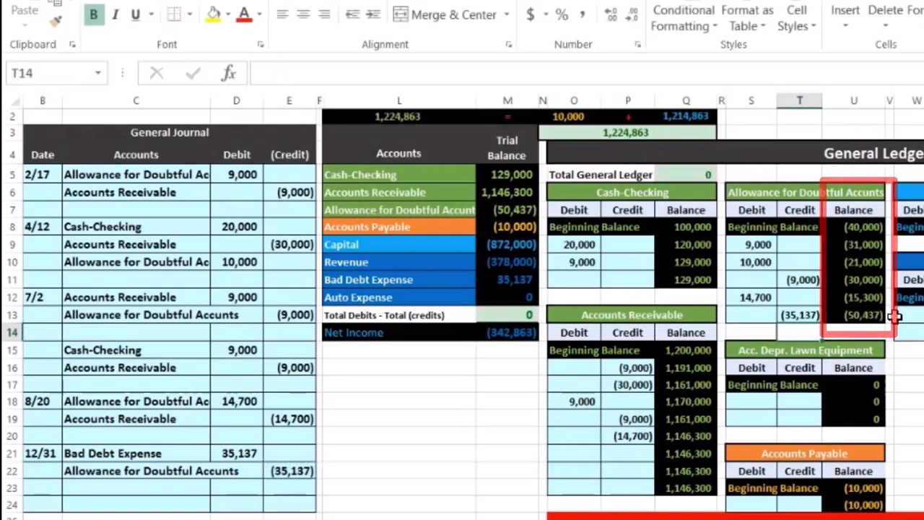
# Compare the allowance balance in M7 of the trial balance with the estimated total in AJ8 of the aging table.
pyautogui.click(514, 209)
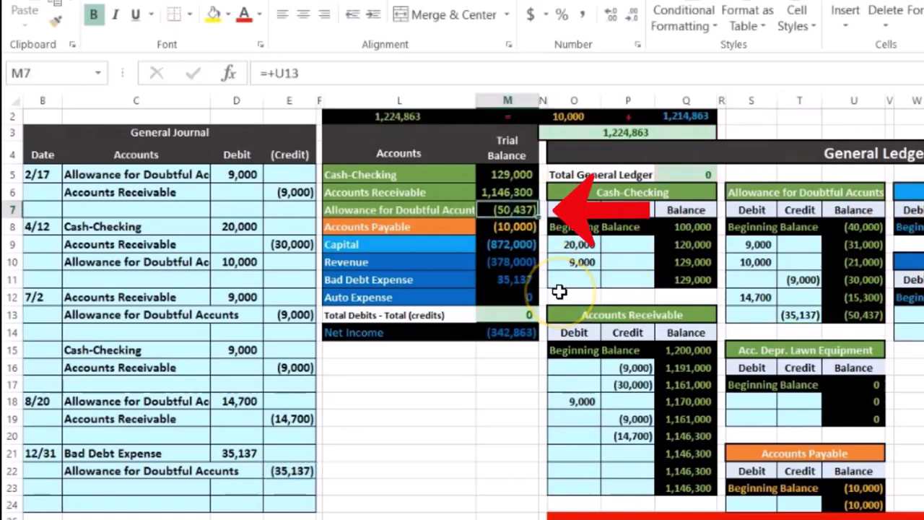
pyautogui.press('Right')
pyautogui.press('Right')
pyautogui.press('Right')
pyautogui.press('Right')
pyautogui.press('Right')
pyautogui.press('Right')
pyautogui.press('Right')
pyautogui.press('Right')
pyautogui.press('Right')
pyautogui.press('Right')
pyautogui.press('Right')
pyautogui.press('Right')
pyautogui.press('Right')
pyautogui.press('Right')
pyautogui.press('Right')
pyautogui.press('Right')
pyautogui.press('Right')
pyautogui.press('Right')
pyautogui.press('Right')
pyautogui.press('Right')
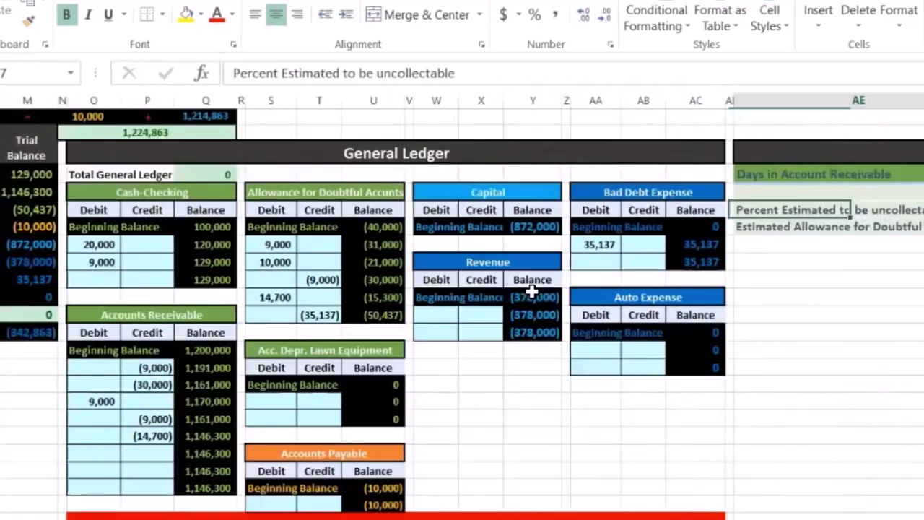
pyautogui.press('Down')
pyautogui.press('Left')
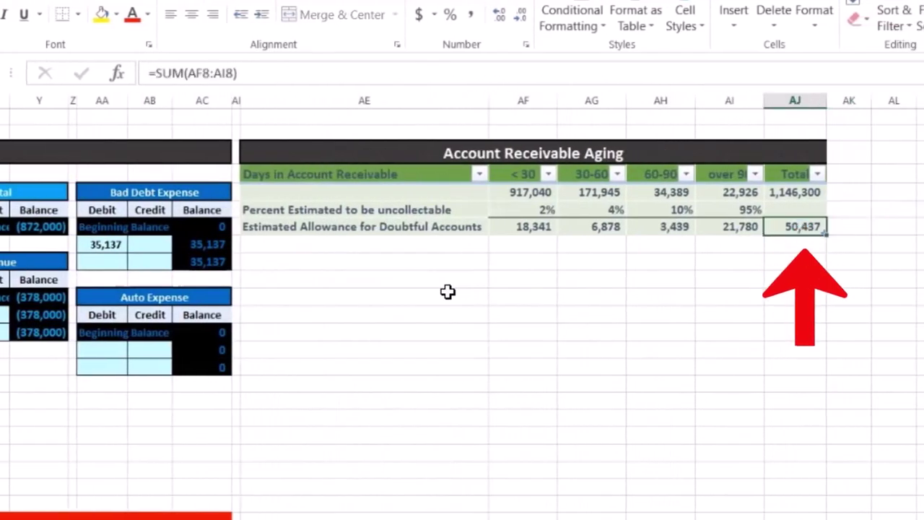
# Return to the trial balance and check the combined sum of Accounts Receivable and its allowance in M6:M7.
pyautogui.press('Left')
pyautogui.press('Left')
pyautogui.press('Left')
pyautogui.press('Left')
pyautogui.press('Left')
pyautogui.press('Left')
pyautogui.press('Left')
pyautogui.press('Left')
pyautogui.press('Left')
pyautogui.press('Left')
pyautogui.press('Left')
pyautogui.press('Left')
pyautogui.press('Left')
pyautogui.press('Left')
pyautogui.press('Left')
pyautogui.press('Left')
pyautogui.press('Left')
pyautogui.press('Left')
pyautogui.press('Left')
pyautogui.press('Left')
pyautogui.press('Left')
pyautogui.press('Left')
pyautogui.press('Left')
pyautogui.press('Left')
pyautogui.press('Left')
pyautogui.press('Left')
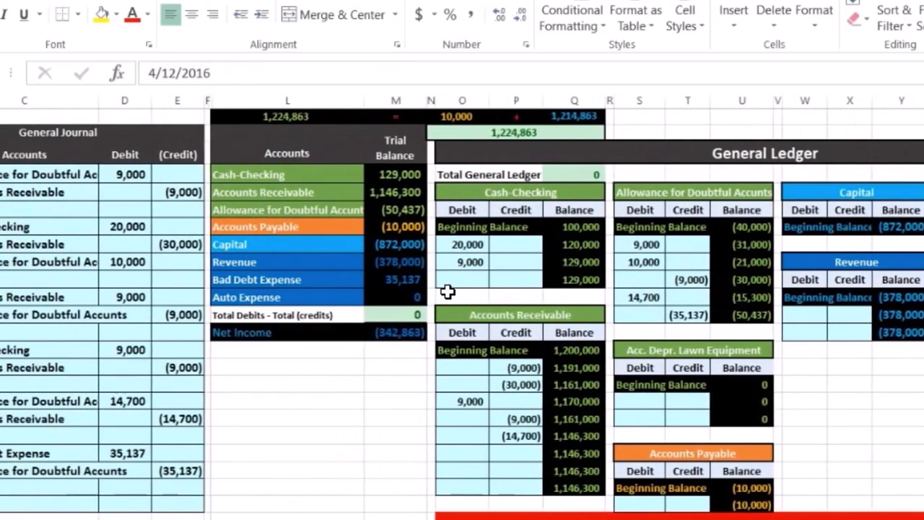
pyautogui.click(377, 192)
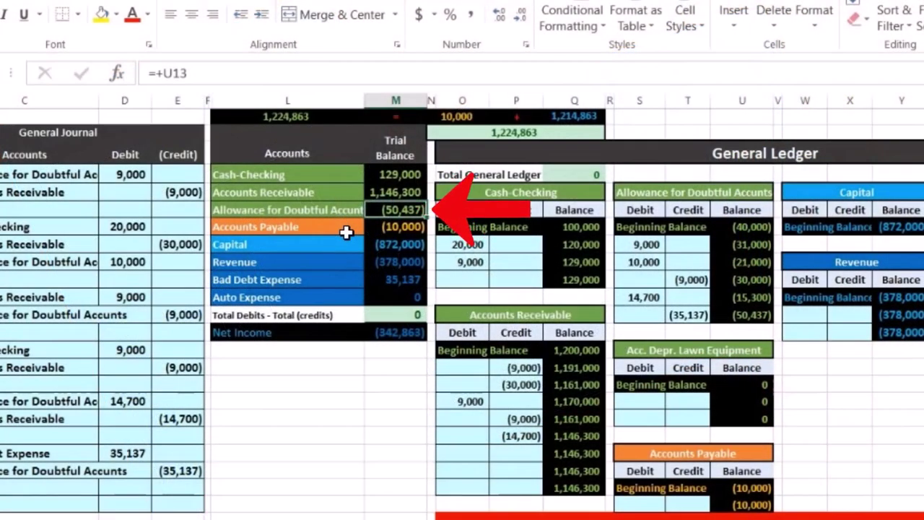
pyautogui.click(388, 192)
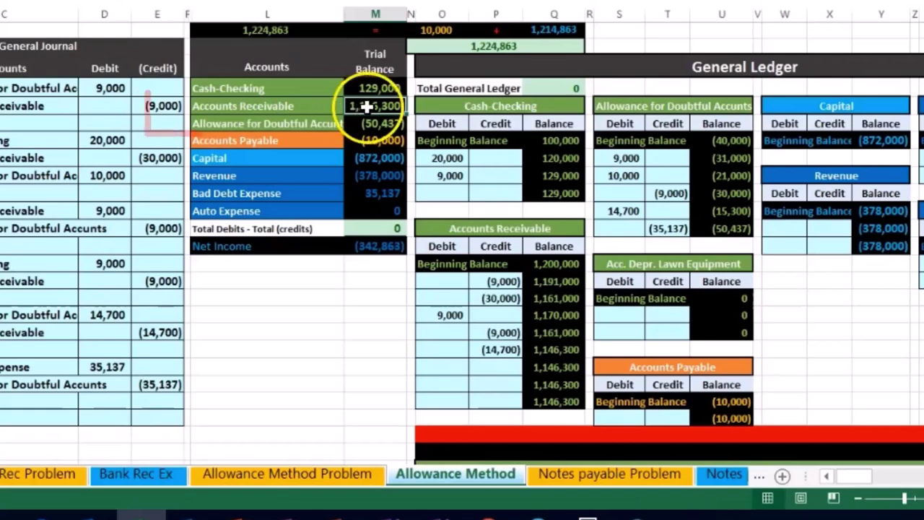
pyautogui.moveTo(367, 108); pyautogui.dragTo(367, 121)
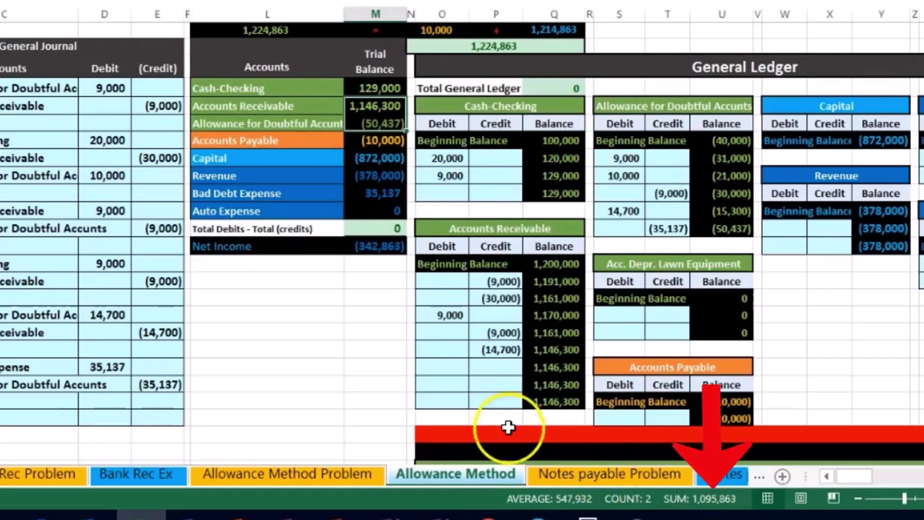
# Review how the Revenue and Bad Debt Expense balances make up net income in the trial balance.
pyautogui.click(363, 178)
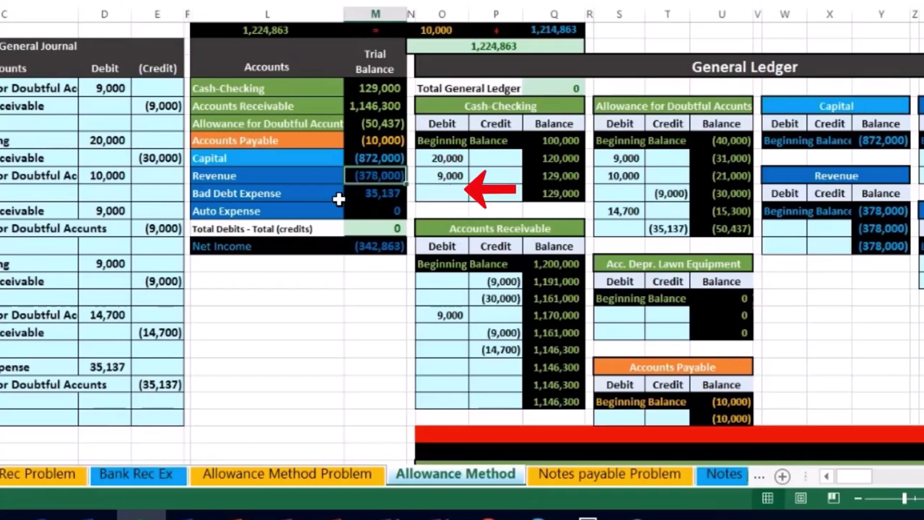
pyautogui.click(373, 245)
pyautogui.click(366, 193)
pyautogui.click(365, 175)
pyautogui.click(361, 193)
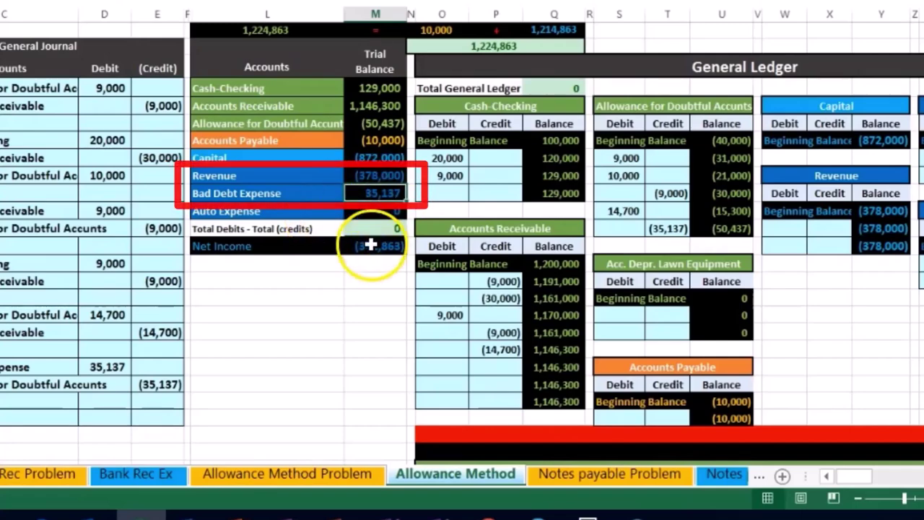